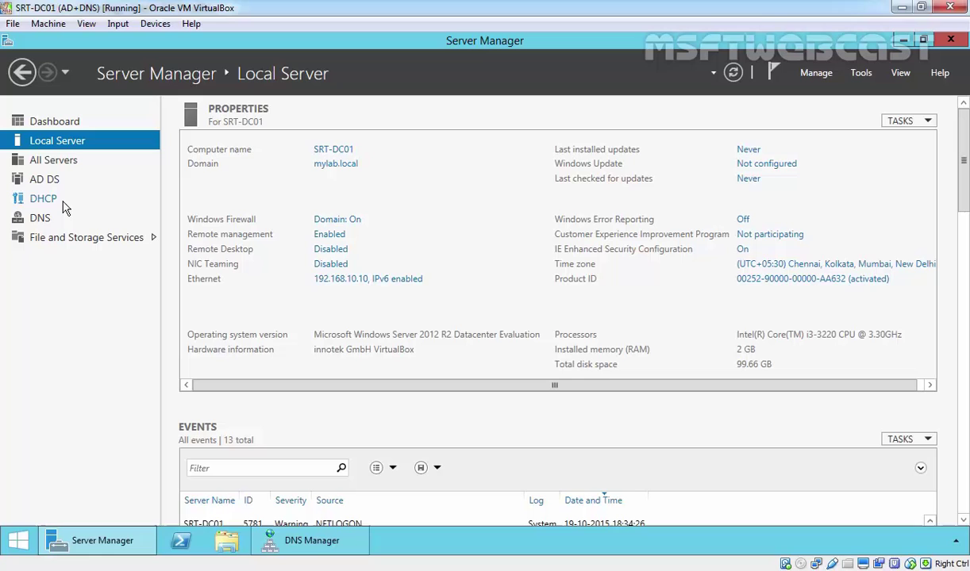
Step: Review the records in the mylab.local forward zone and the 10.168.192.in-addr.arpa reverse zone
left_click(302, 533)
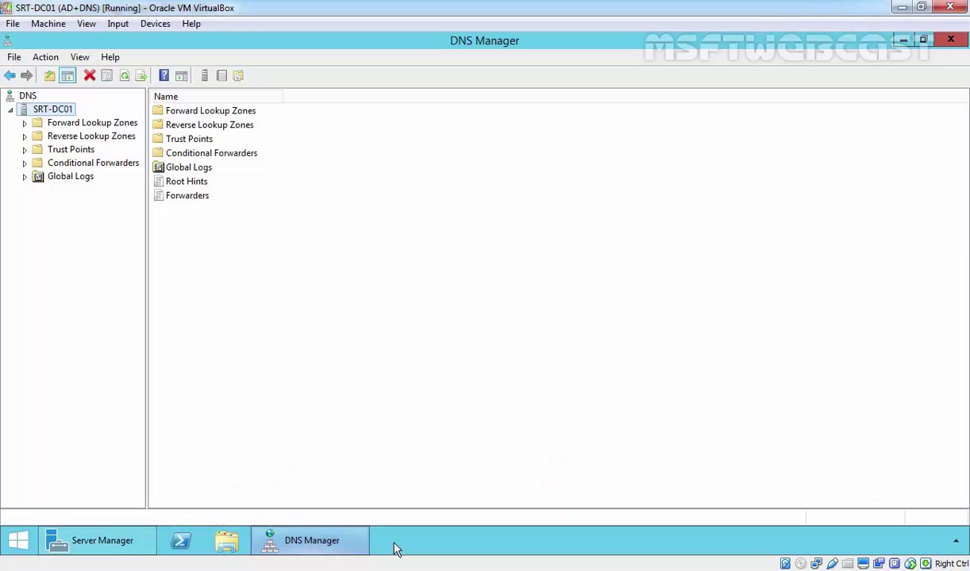
double_click(67, 122)
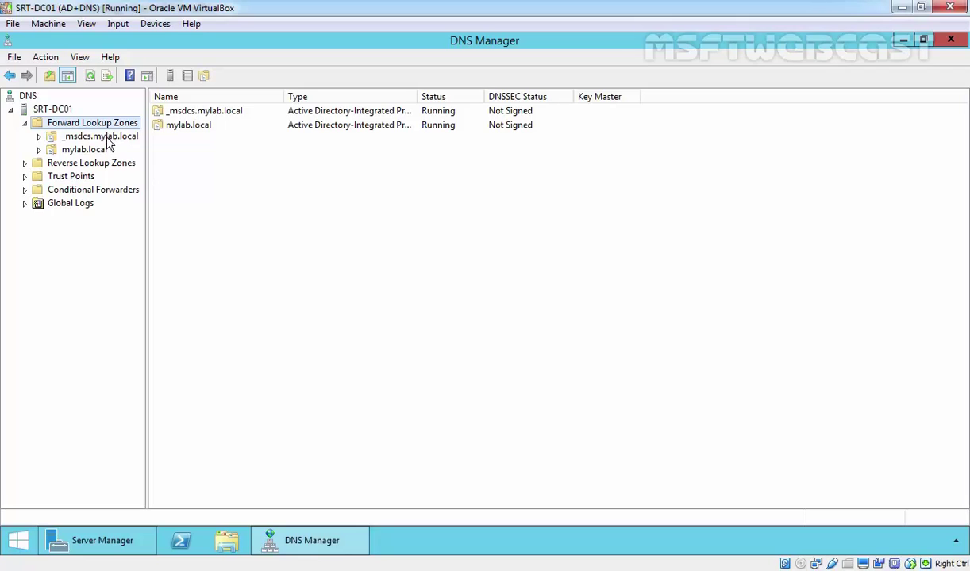
left_click(65, 151)
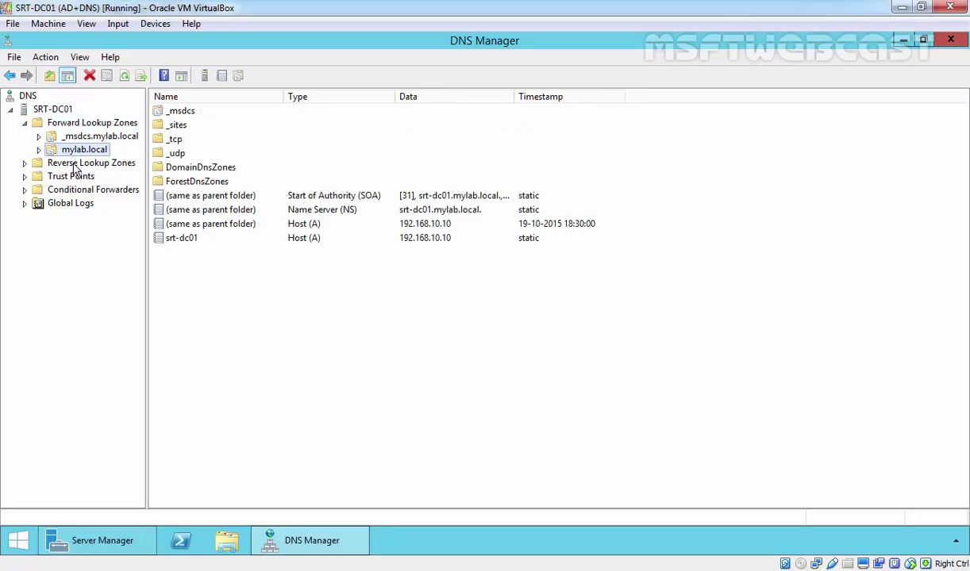
double_click(73, 163)
left_click(94, 176)
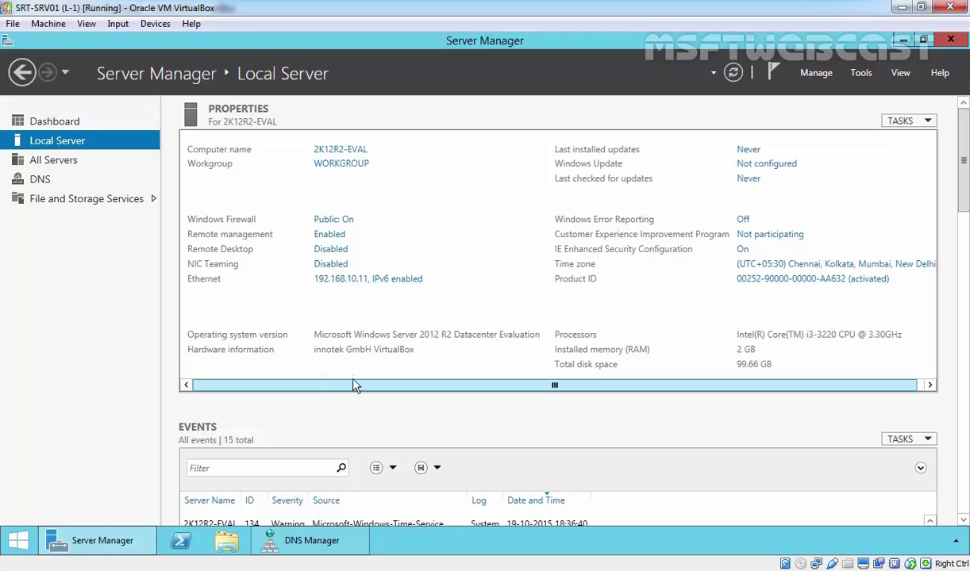
Step: Launch DNS on the member server and start a new forward lookup zone of type Secondary
left_click(860, 73)
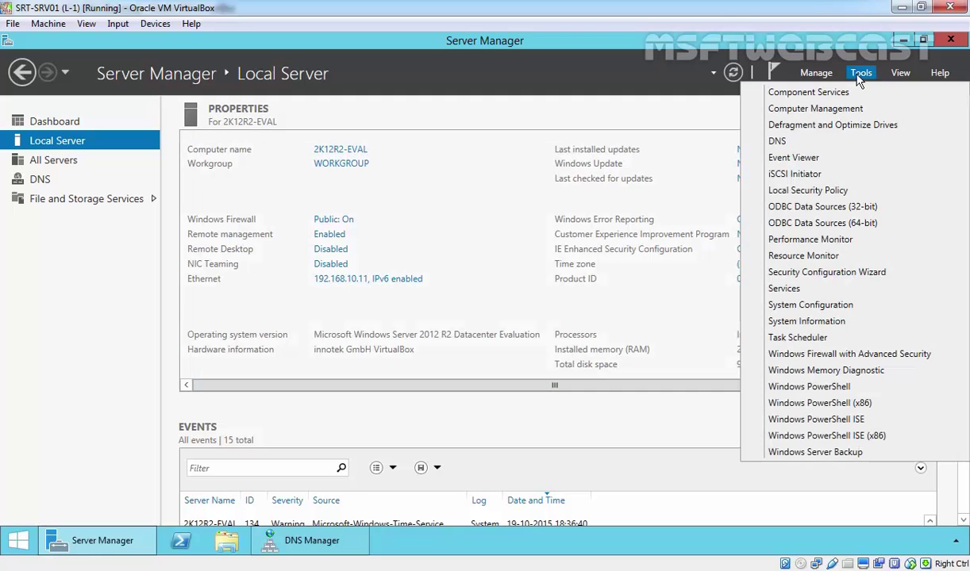
left_click(771, 141)
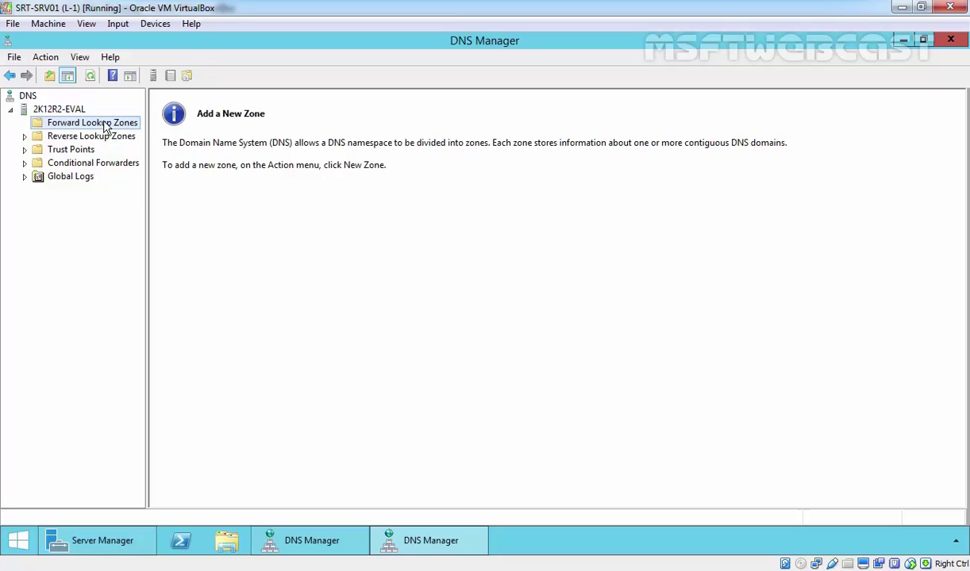
right_click(105, 127)
left_click(151, 131)
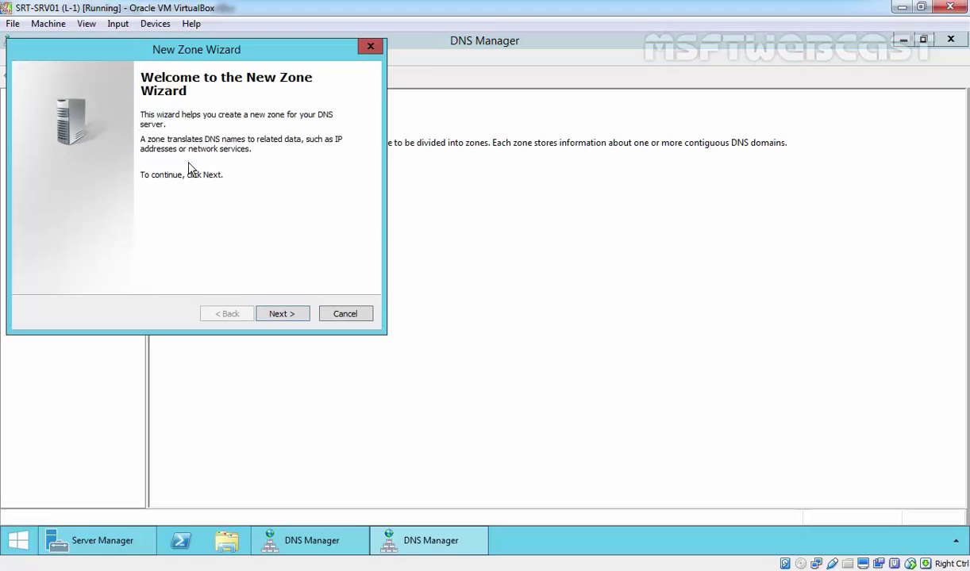
left_click(282, 315)
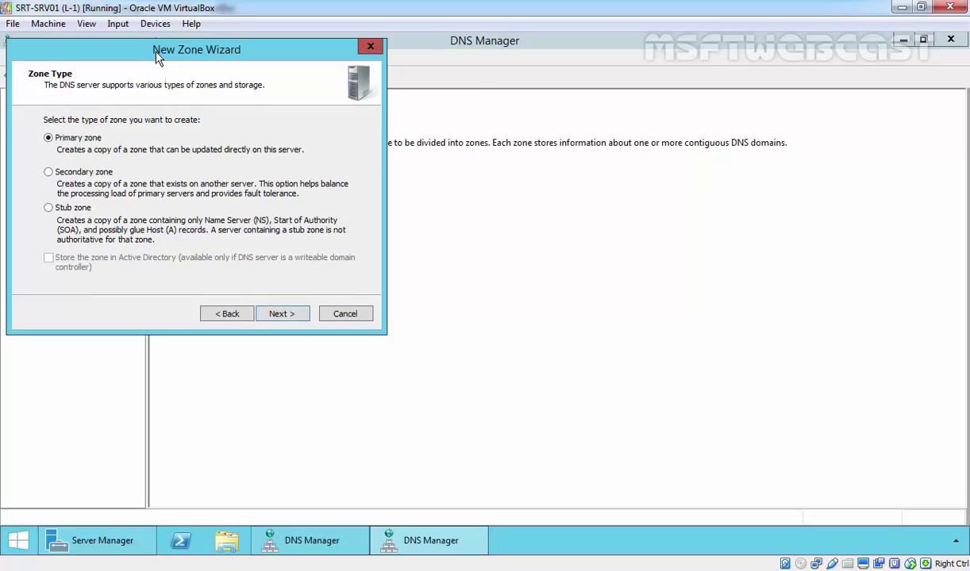
left_click_drag(148, 48, 290, 102)
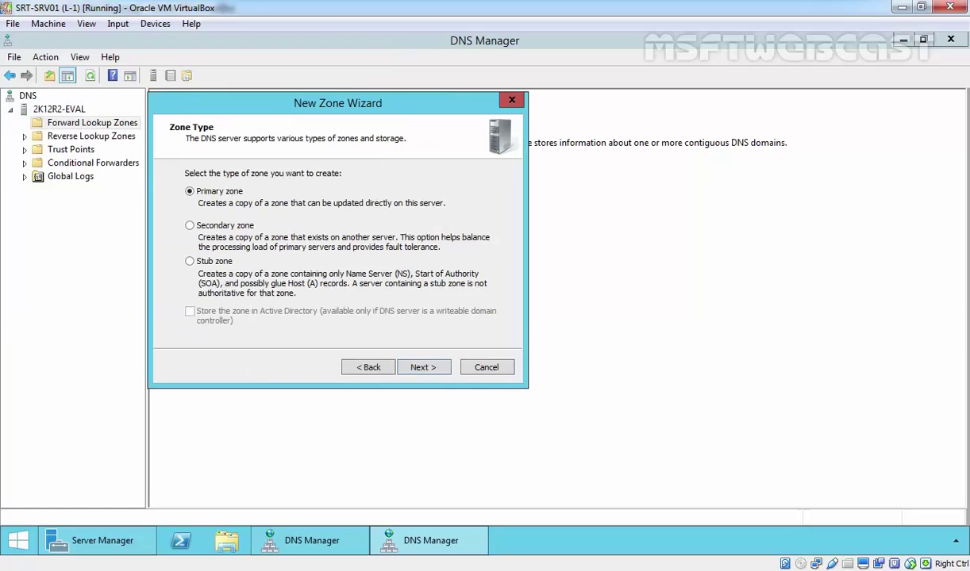
left_click(189, 225)
Step: Name the secondary zone mylab.local and set 192.168.10.10 as its master server
left_click(420, 367)
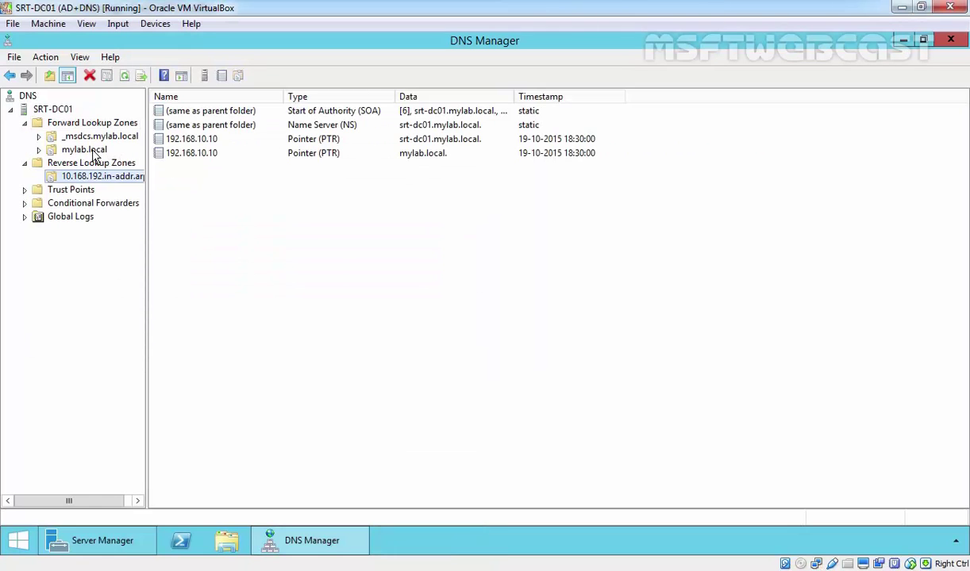
left_click(85, 150)
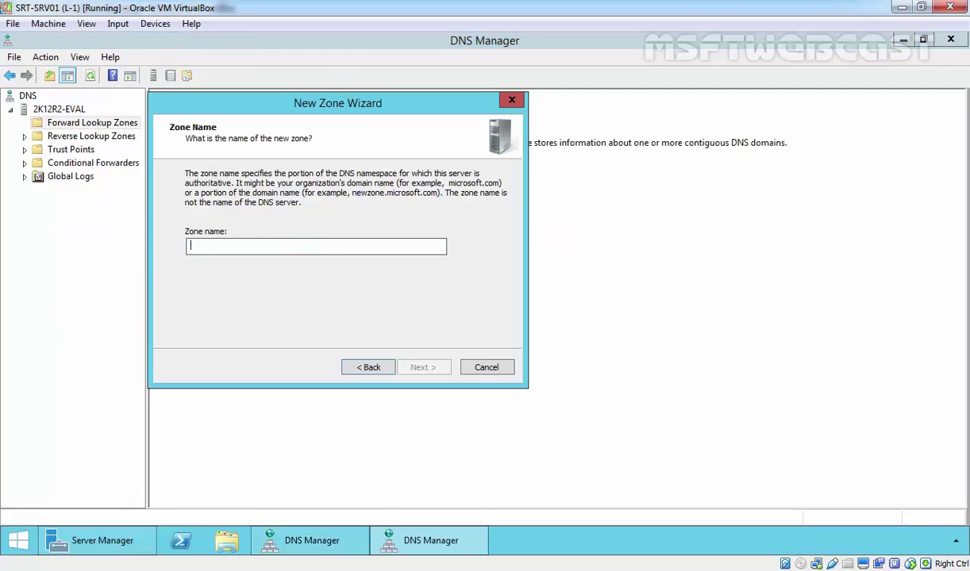
type("mylab")
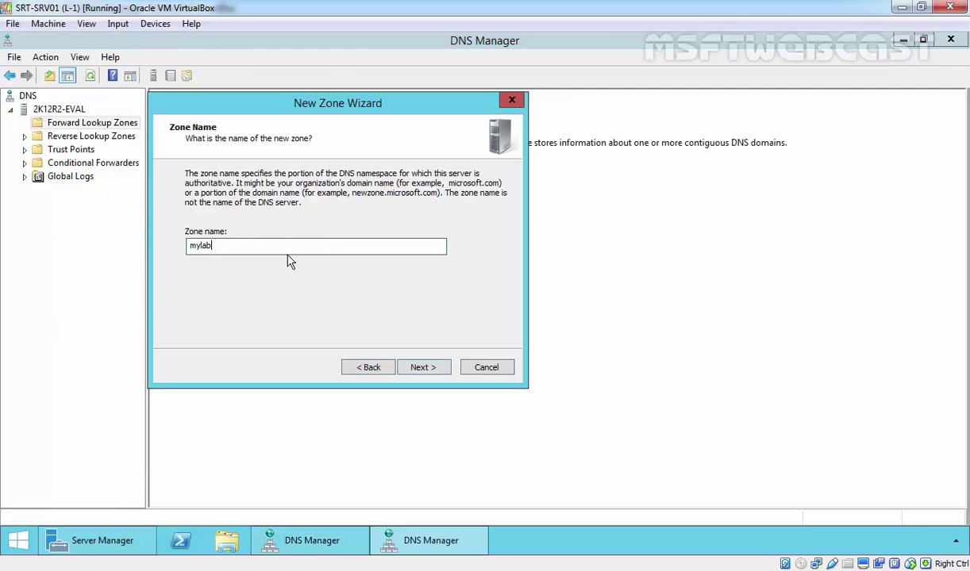
type(".local")
left_click(423, 369)
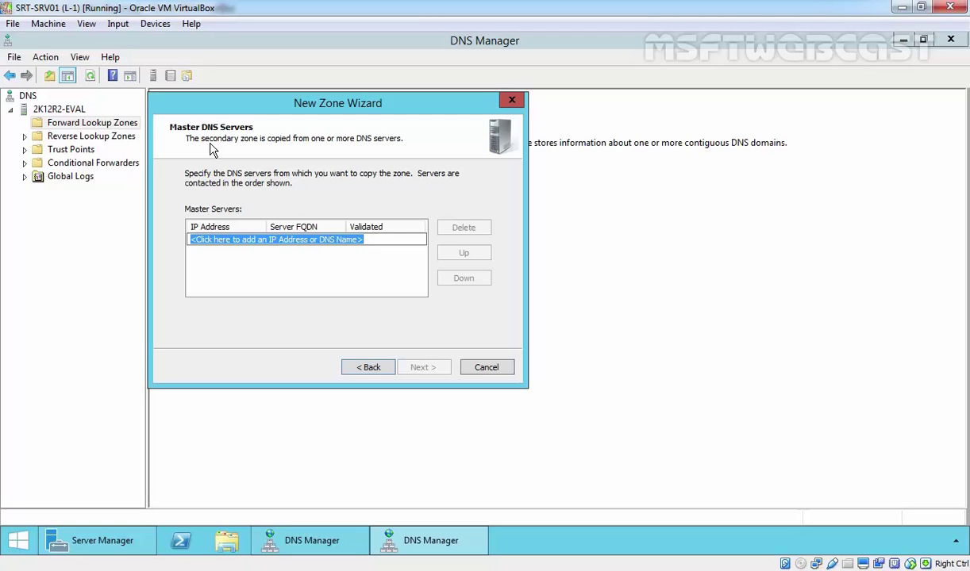
type("192.168.")
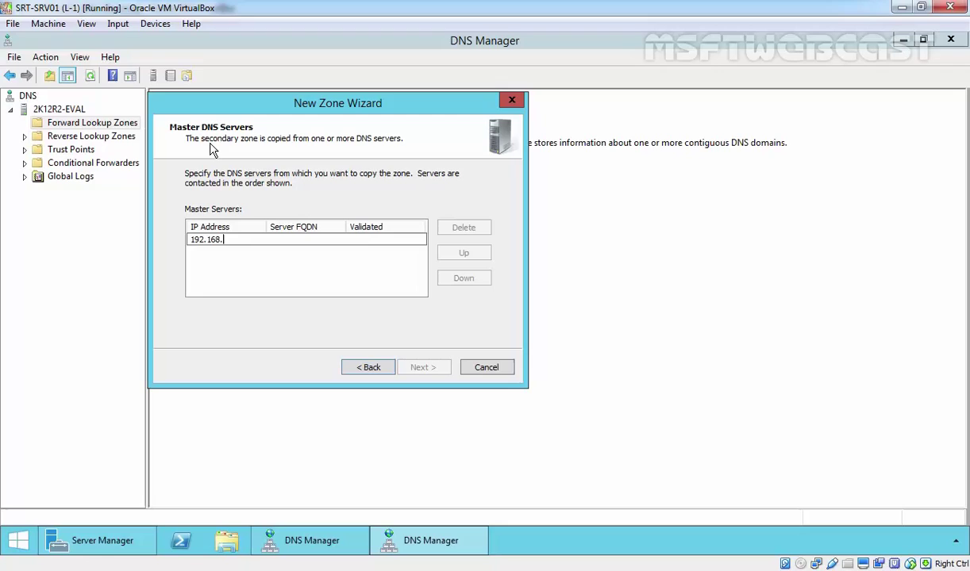
type("10.1")
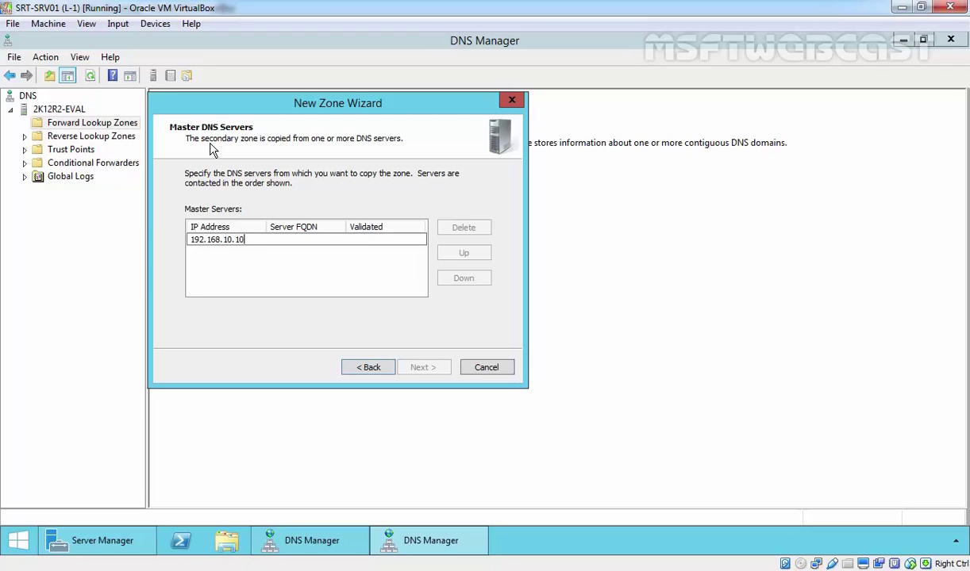
type("0")
key("Return")
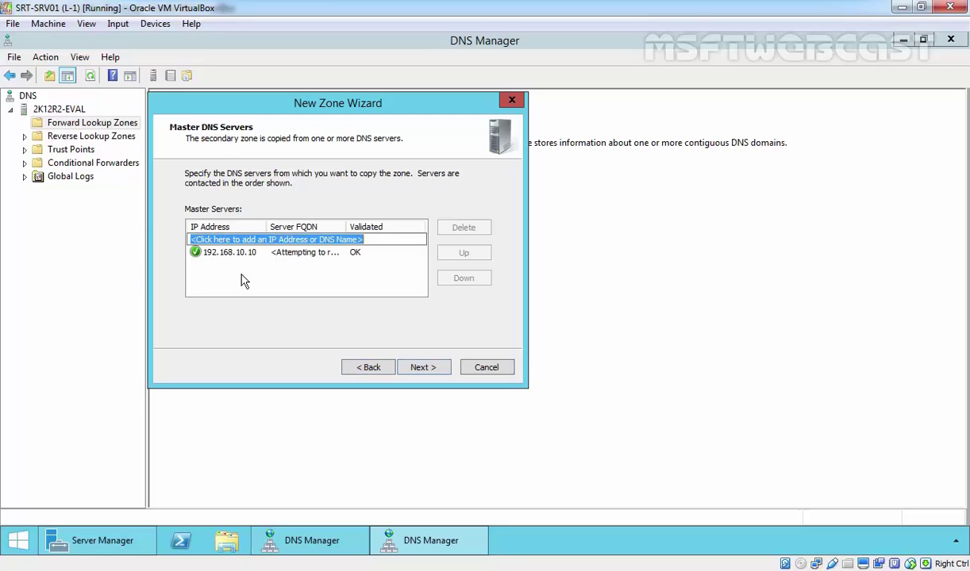
left_click(423, 369)
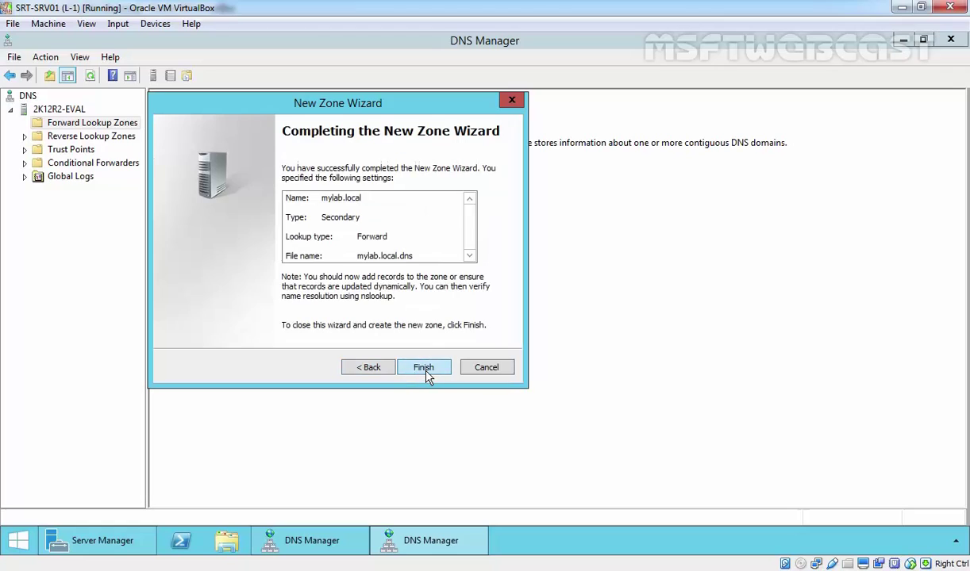
Step: Finish the wizard and open the new secondary mylab.local zone, which is not loaded yet
left_click(426, 370)
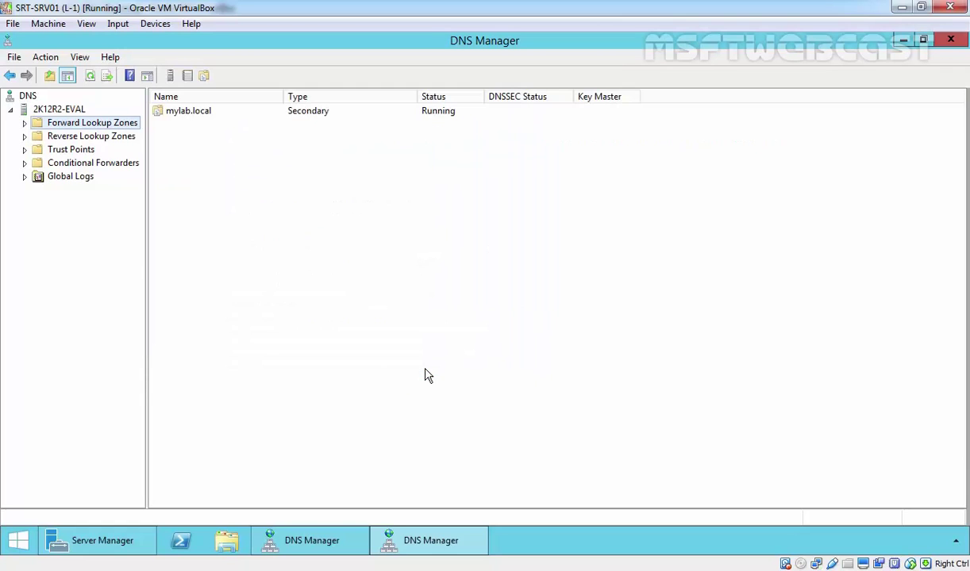
double_click(90, 122)
left_click(76, 137)
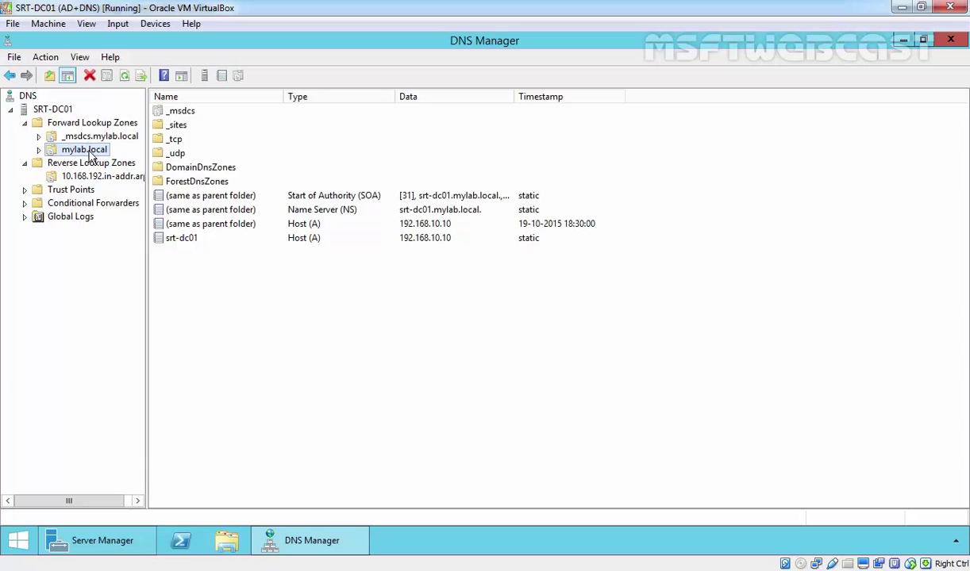
Step: In mylab.local Zone Transfers properties, allow transfers only to the following servers
right_click(90, 155)
left_click(155, 399)
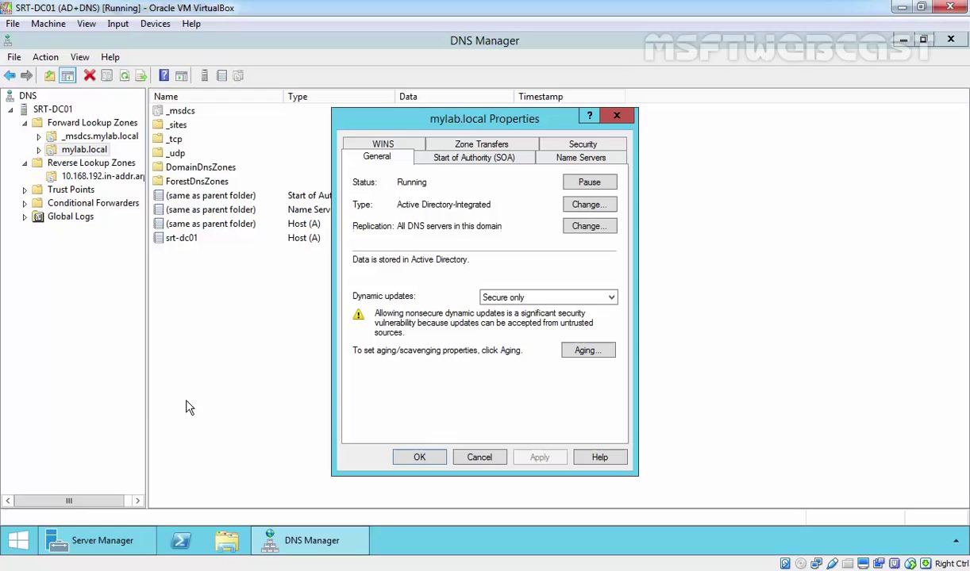
left_click(452, 144)
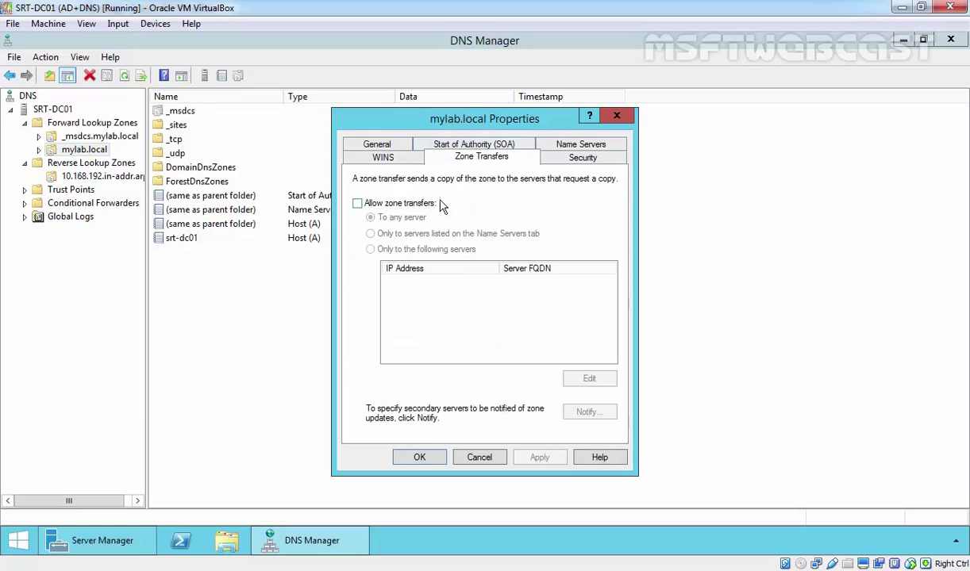
left_click(383, 206)
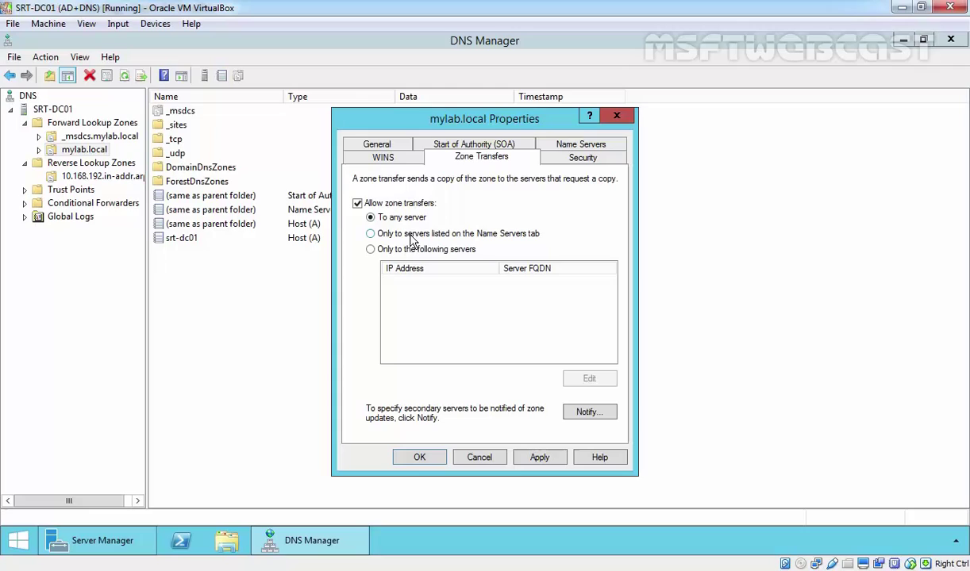
left_click(383, 250)
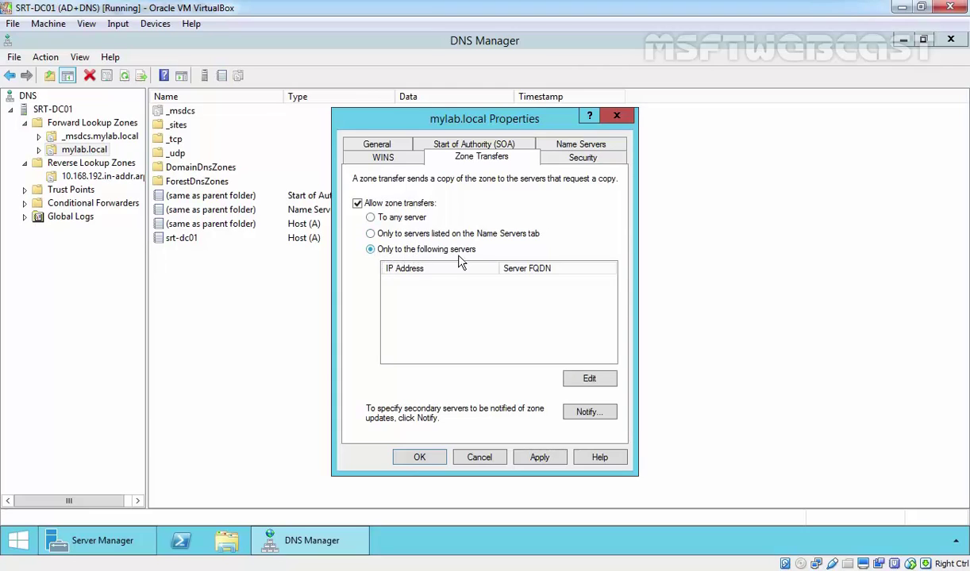
Step: Add 192.168.10.11 to the servers allowed mylab.local zone transfers
left_click(586, 380)
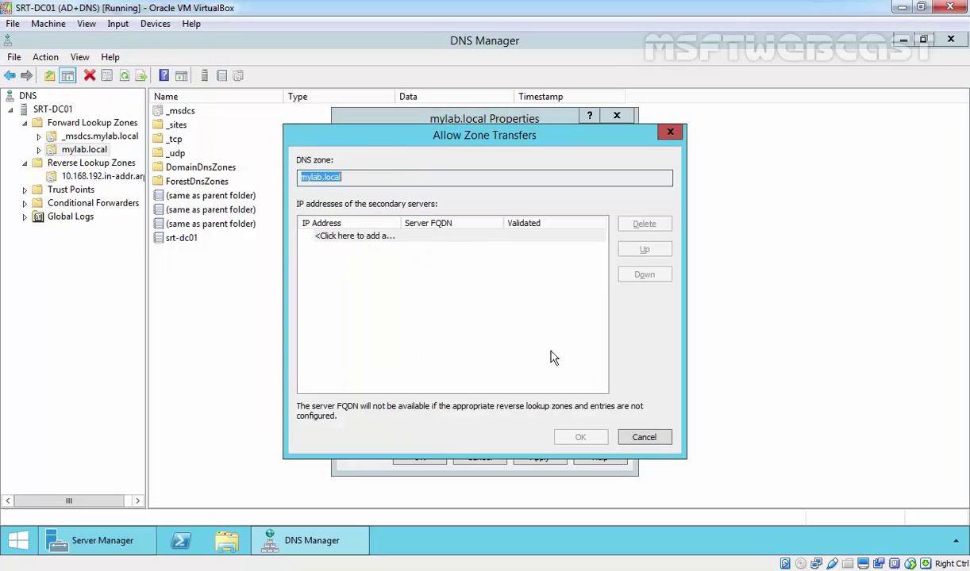
left_click(367, 236)
type("19")
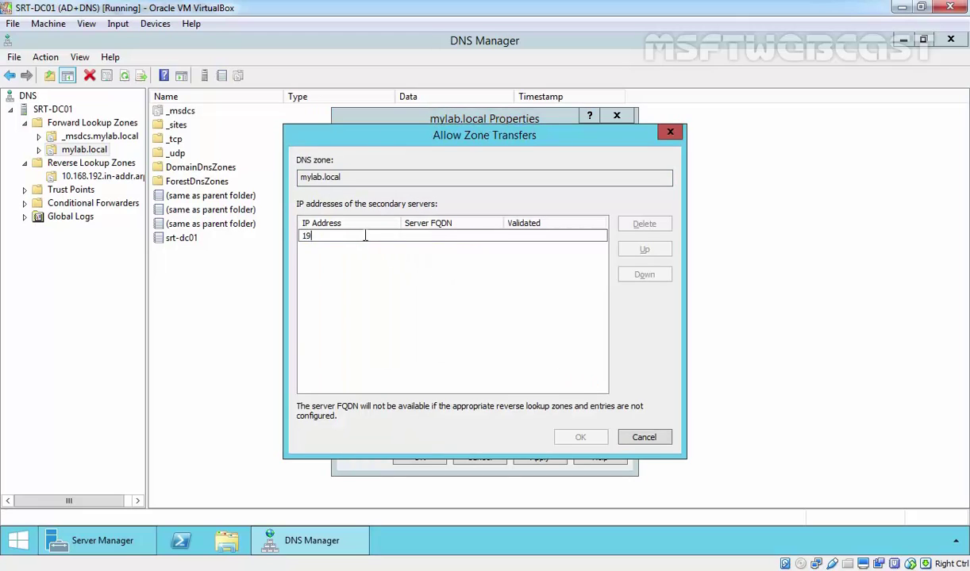
type("2.168.10.11")
key("Return")
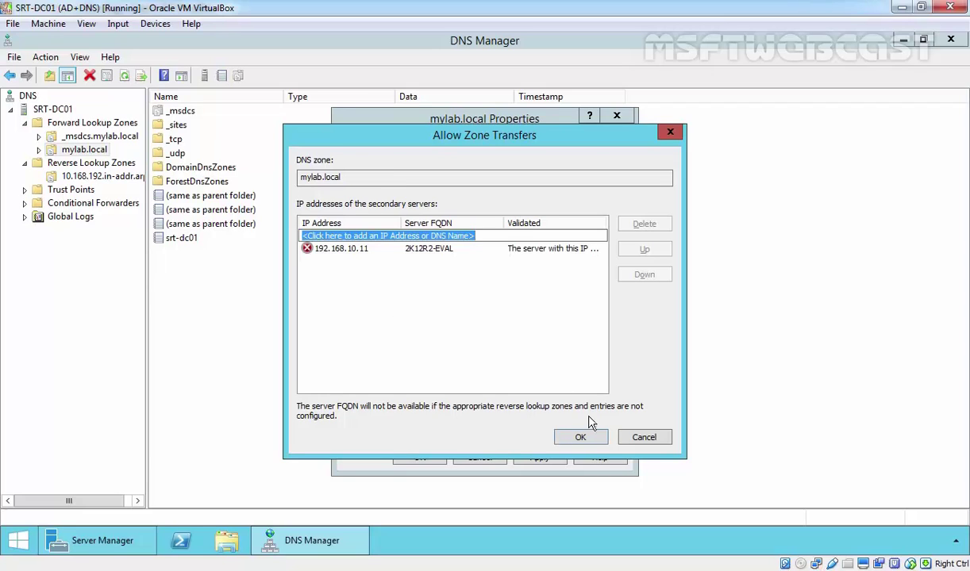
left_click(580, 437)
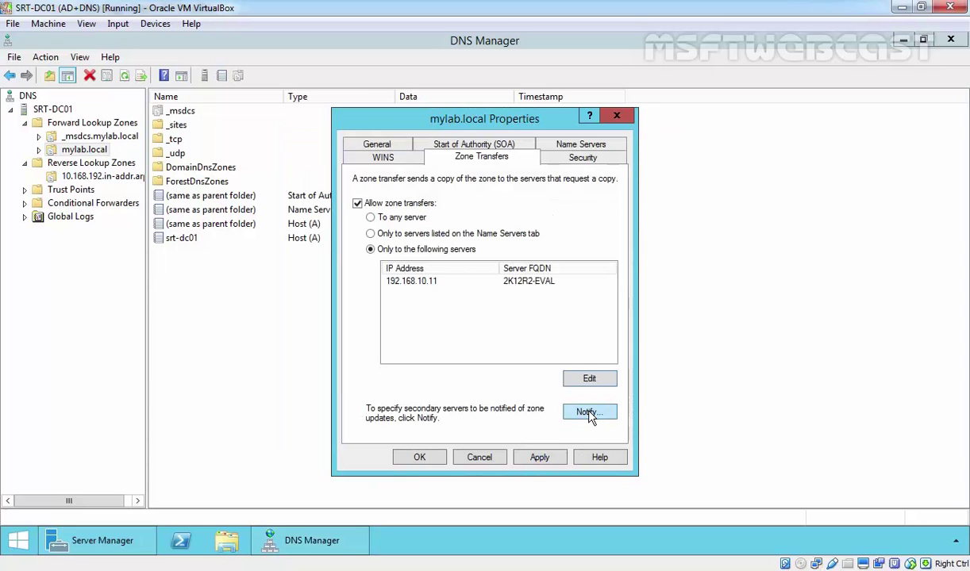
Step: Add 192.168.10.11 to the Notify list and apply the zone transfer settings
left_click(588, 413)
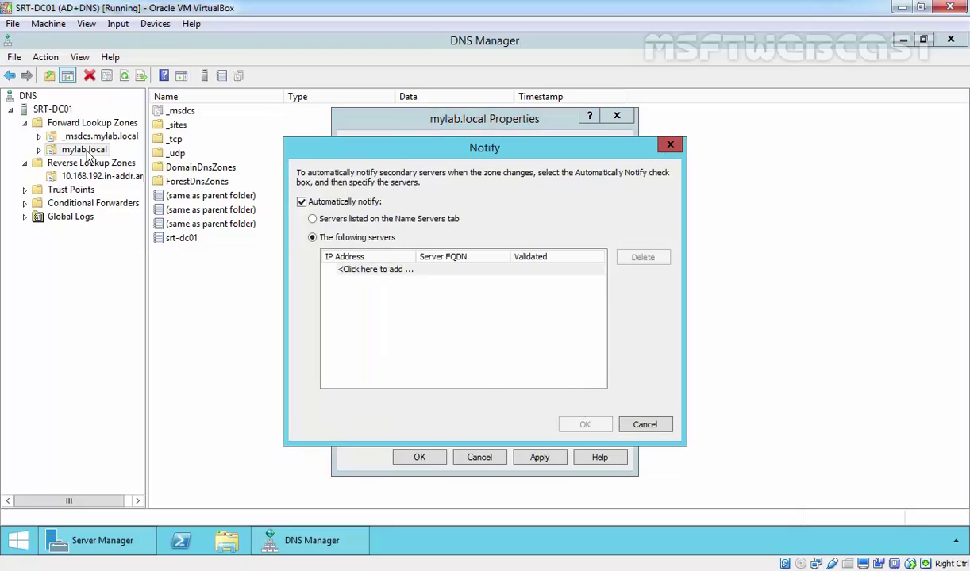
left_click(384, 271)
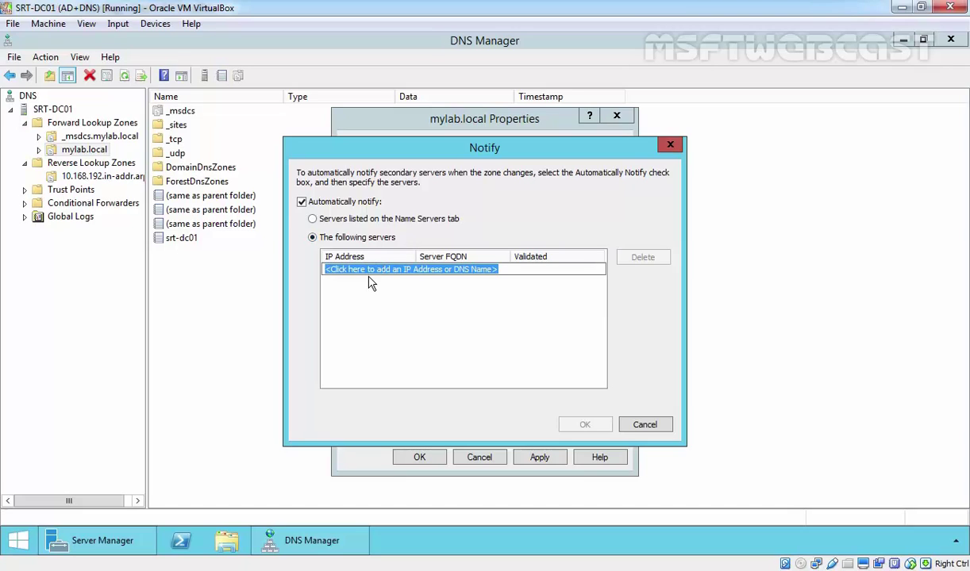
type("192.168.10.11")
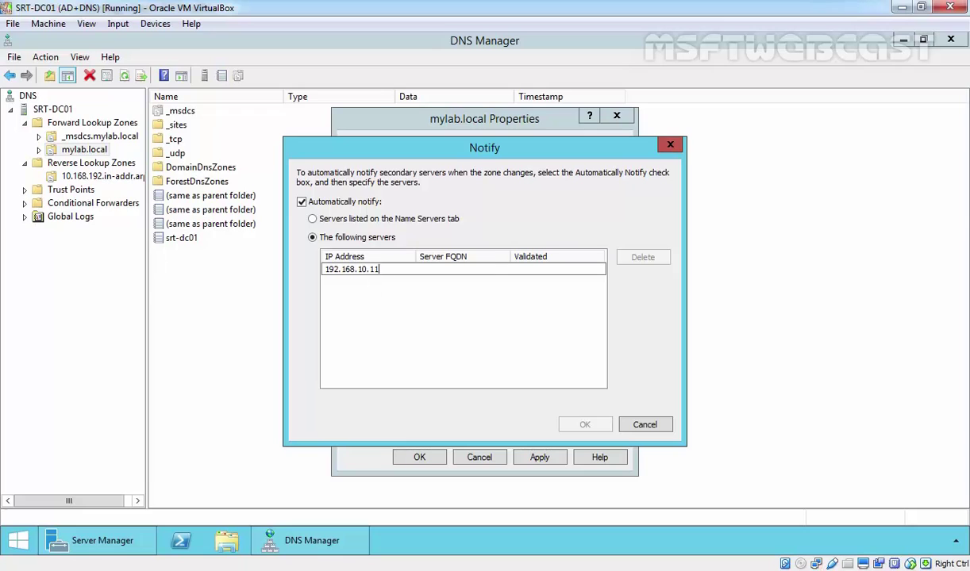
key("Return")
left_click(585, 425)
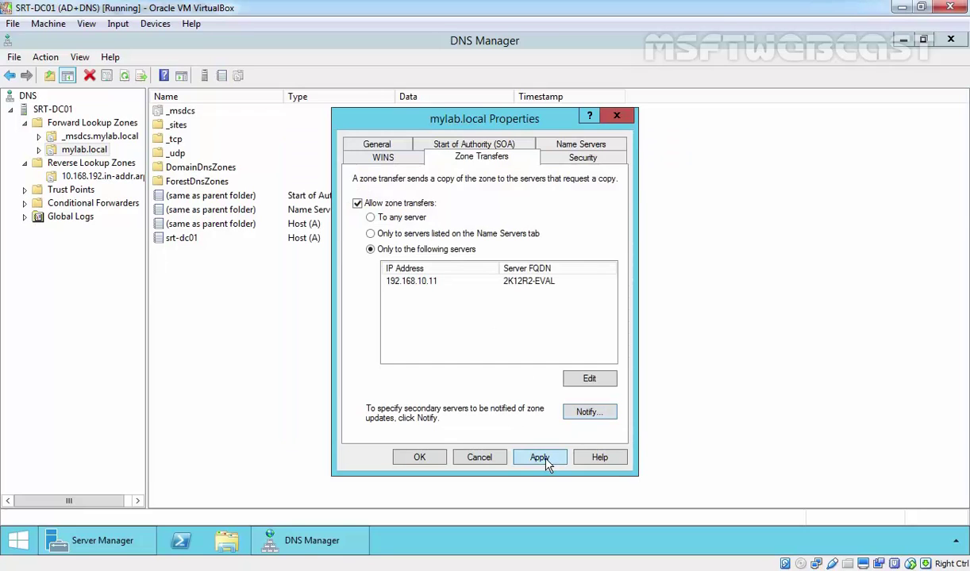
left_click(540, 458)
Step: Close the properties and refresh the secondary mylab.local zone so its SOA serial 34 records load
left_click(420, 458)
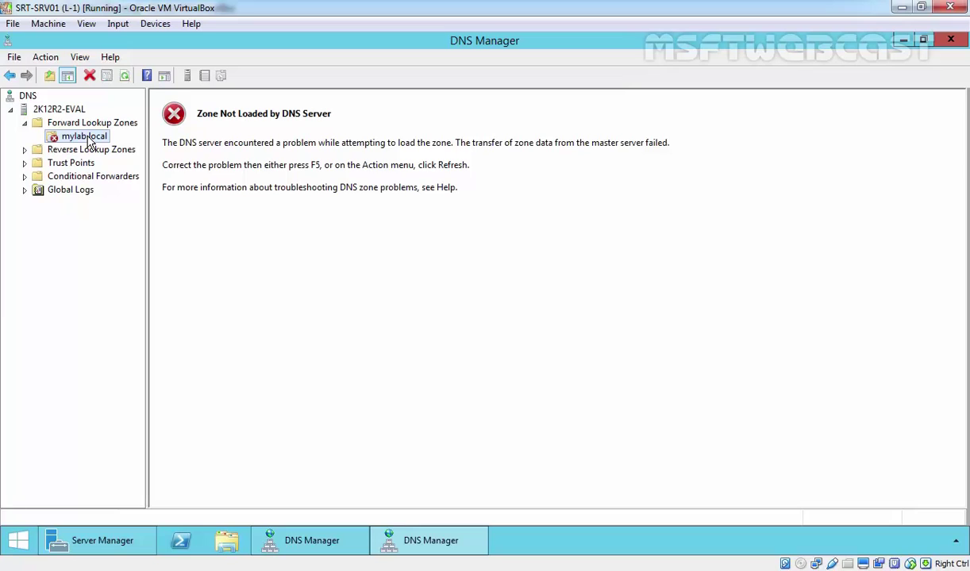
right_click(90, 140)
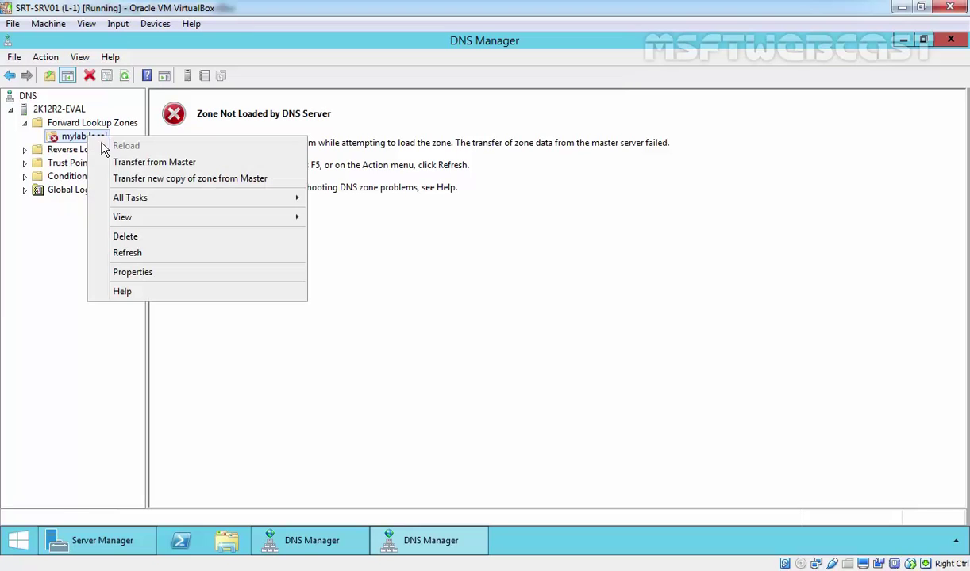
left_click(139, 255)
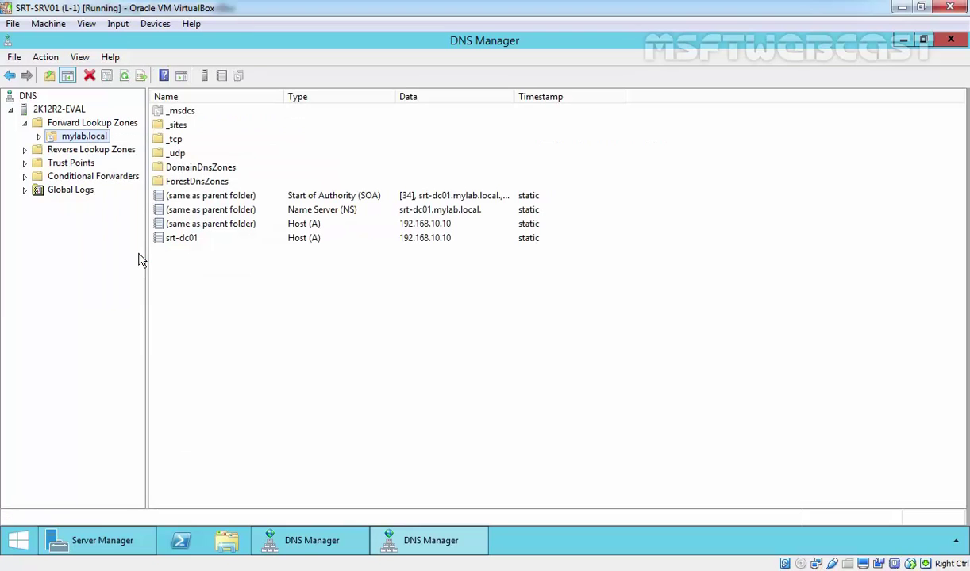
double_click(88, 135)
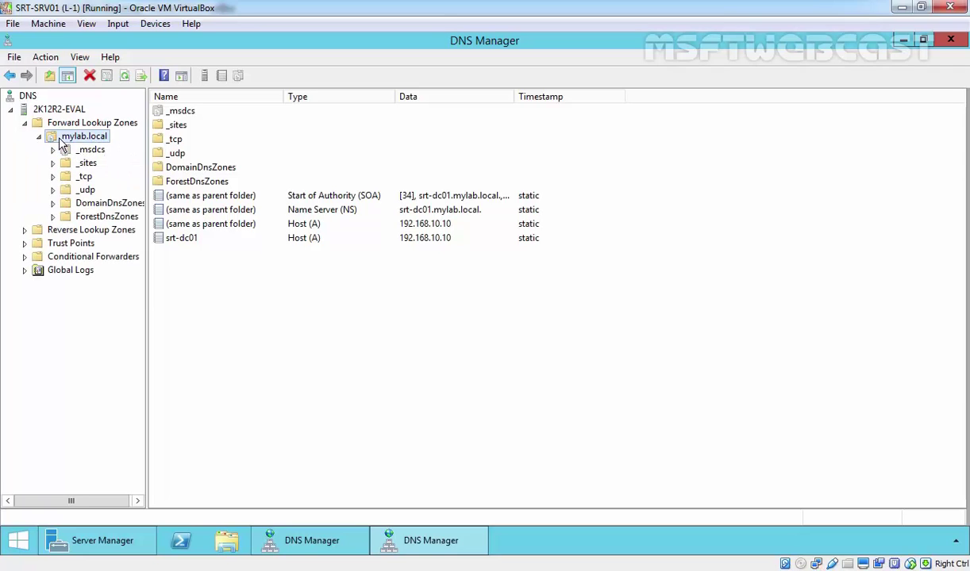
left_click(40, 137)
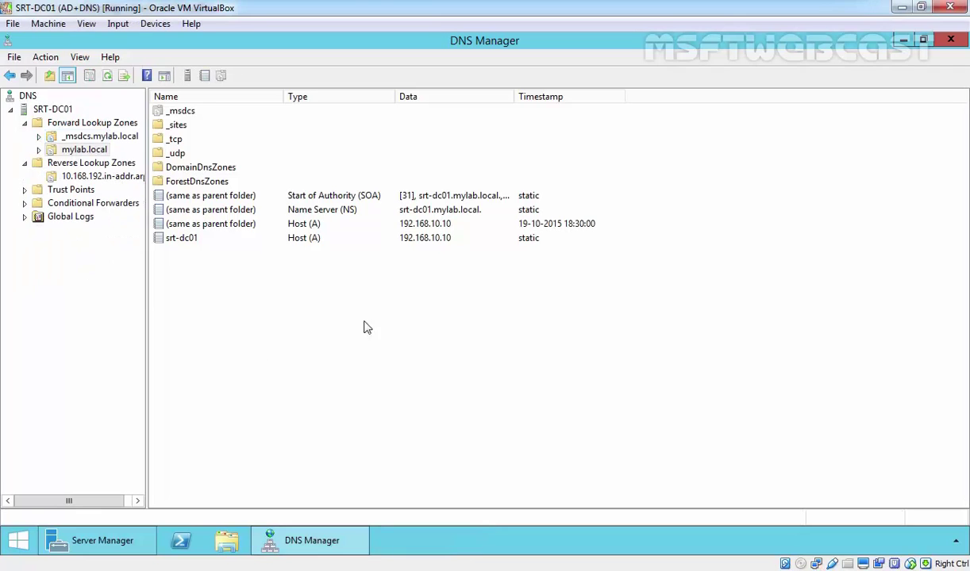
Step: Inspect the primary mylab.local zone and its srt-dc01 host record on SRT-DC01
double_click(94, 150)
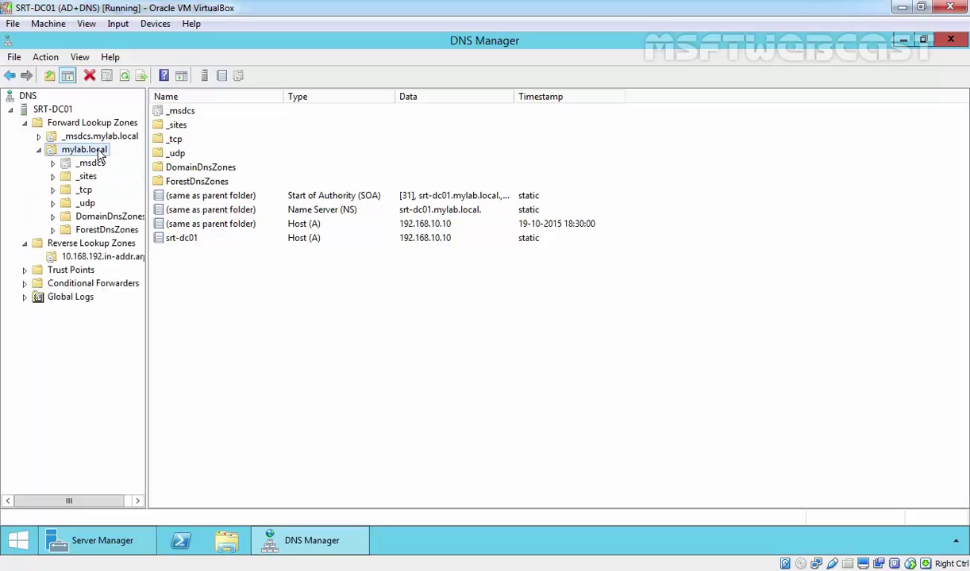
right_click(100, 152)
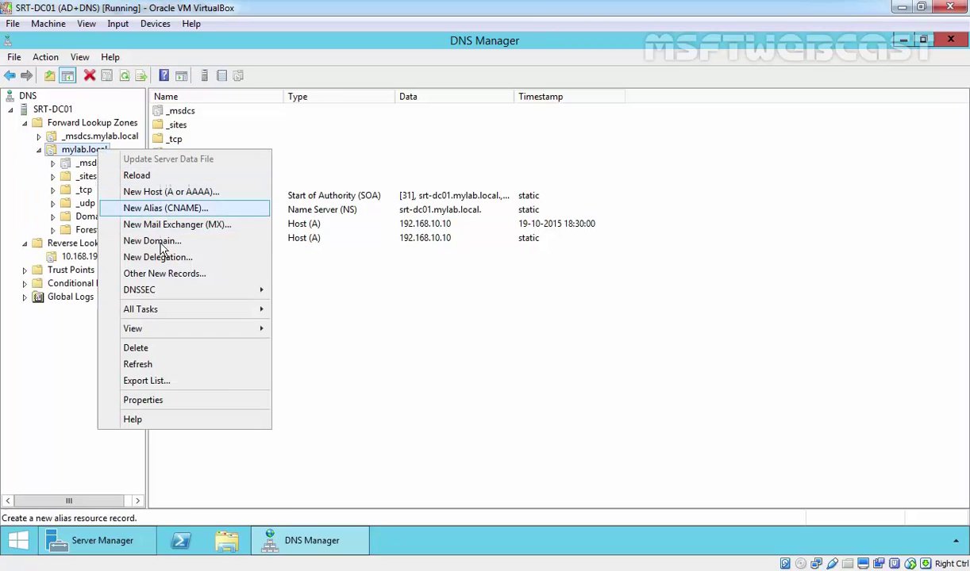
left_click(449, 320)
left_click(408, 239)
right_click(407, 240)
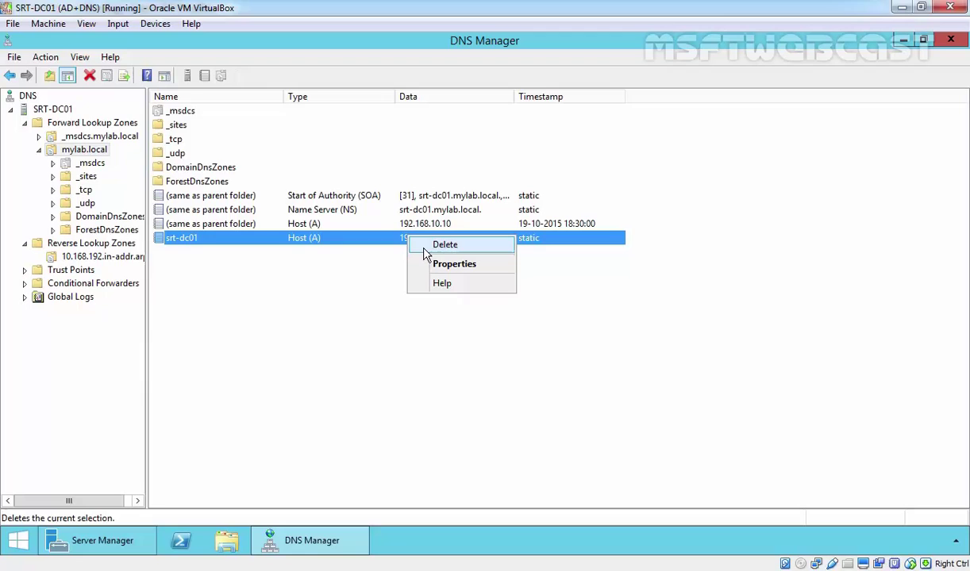
left_click(333, 325)
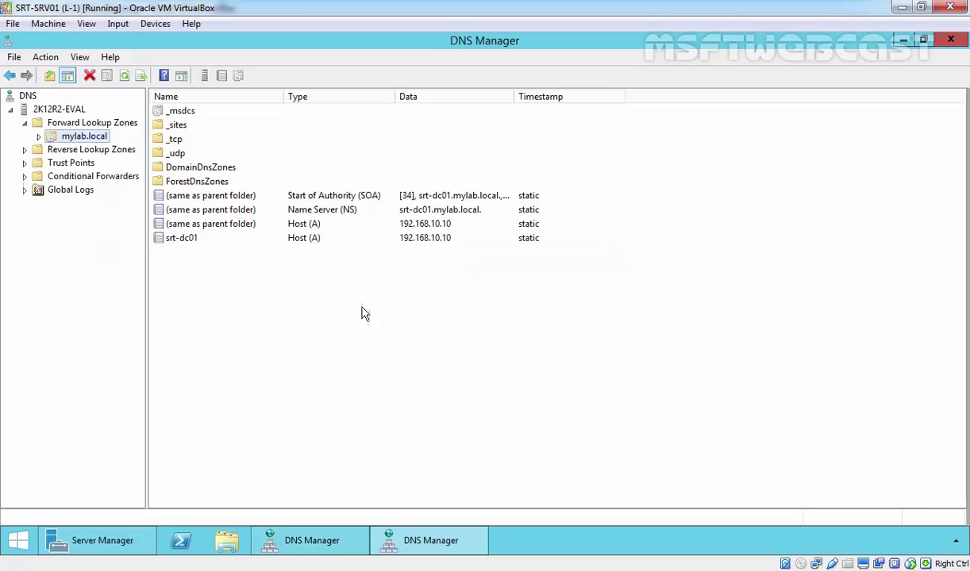
Step: Inspect the srt-dc01 record and the secondary mylab.local zone on SRT-SRV01
left_click(219, 282)
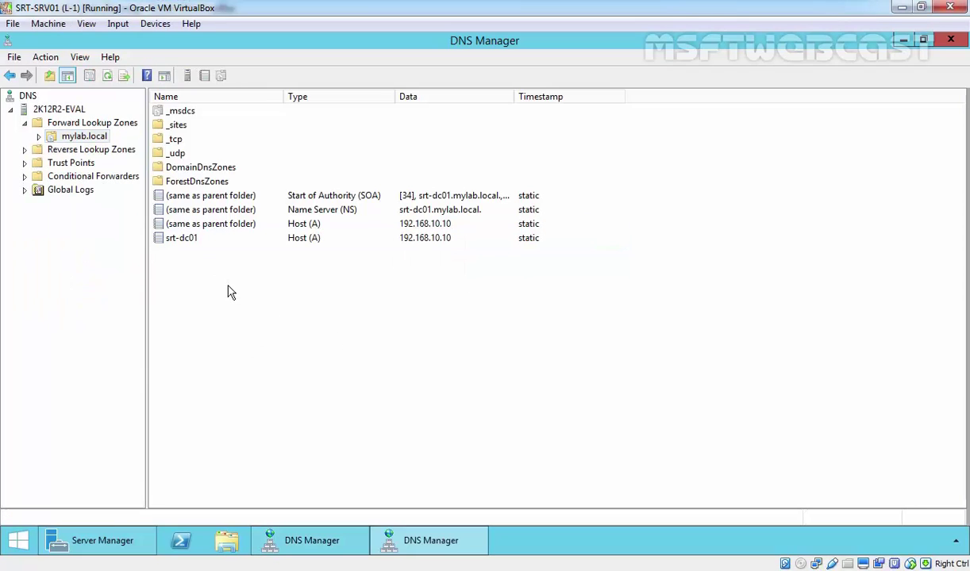
left_click(187, 238)
right_click(187, 238)
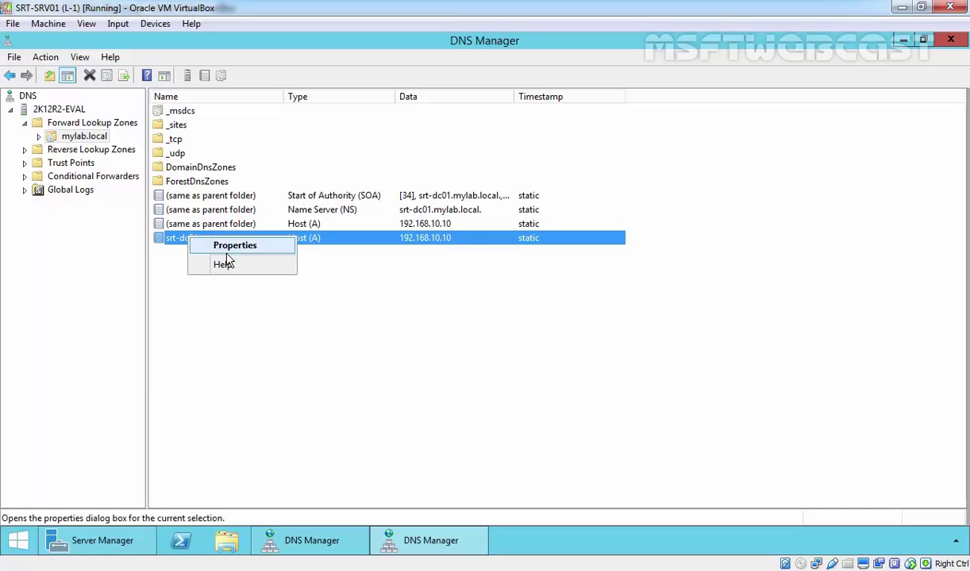
left_click(335, 385)
left_click(84, 137)
double_click(83, 136)
right_click(89, 141)
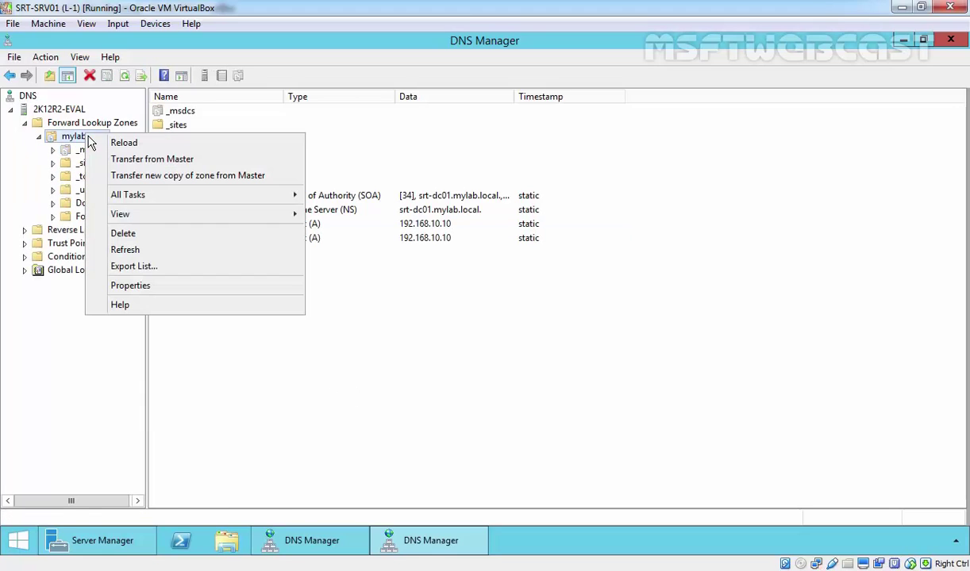
left_click(345, 328)
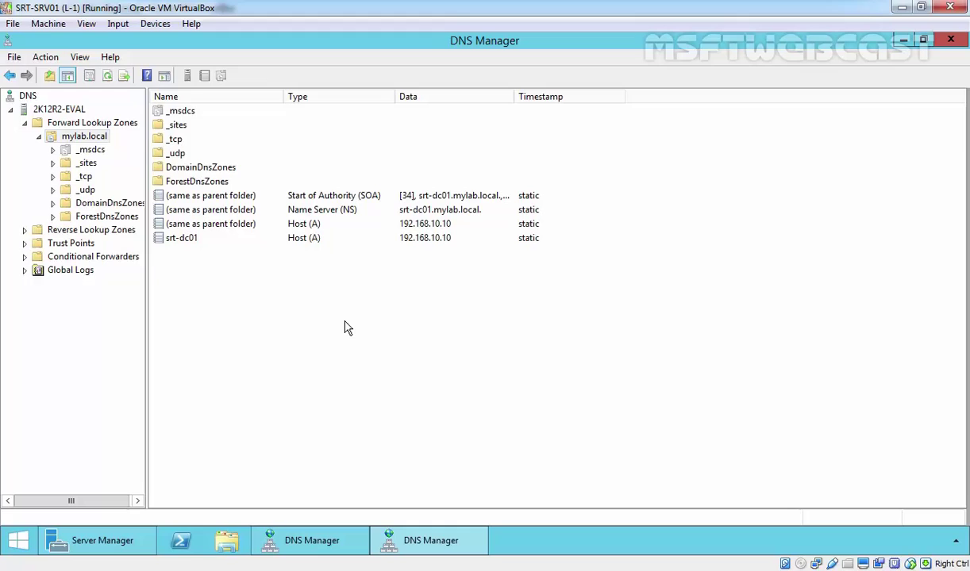
left_click(39, 136)
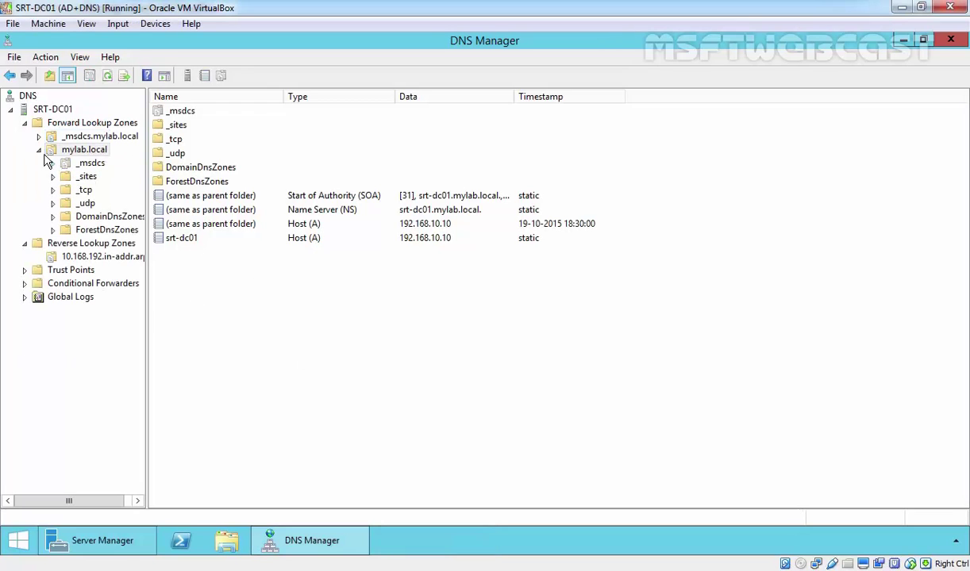
Step: Refresh mylab.local on the primary, showing SOA serial 37, and on the secondary server
left_click(38, 149)
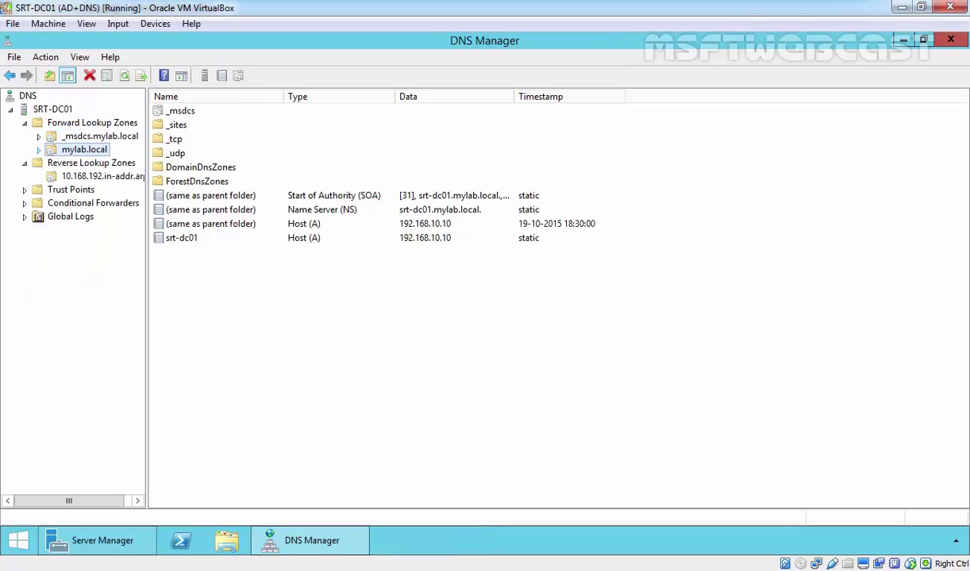
right_click(233, 288)
left_click(189, 316)
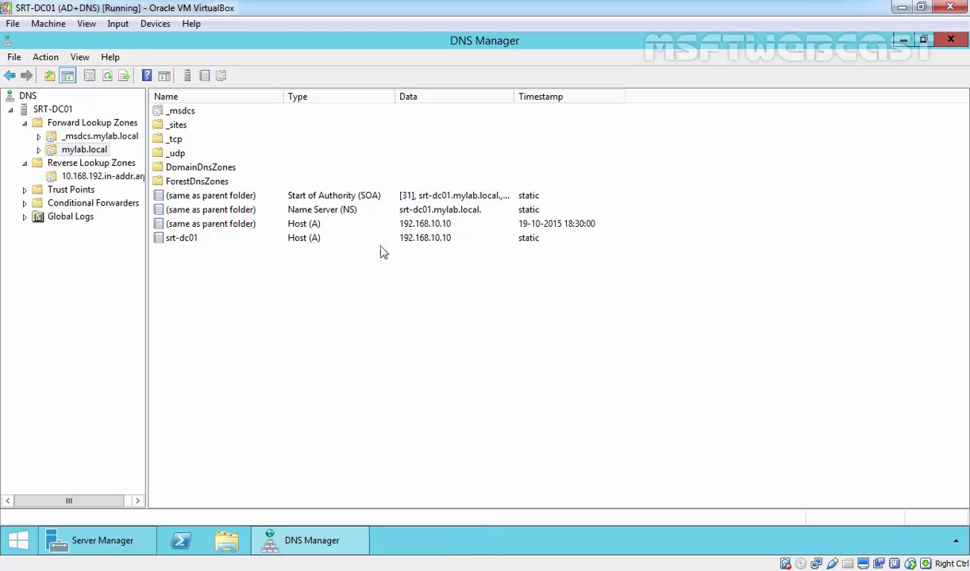
left_click(85, 150)
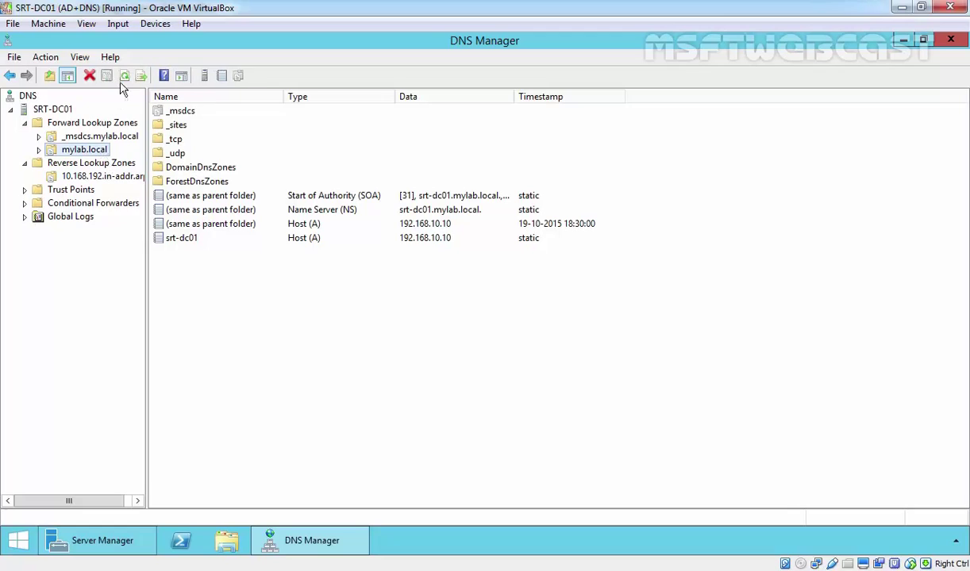
left_click(124, 76)
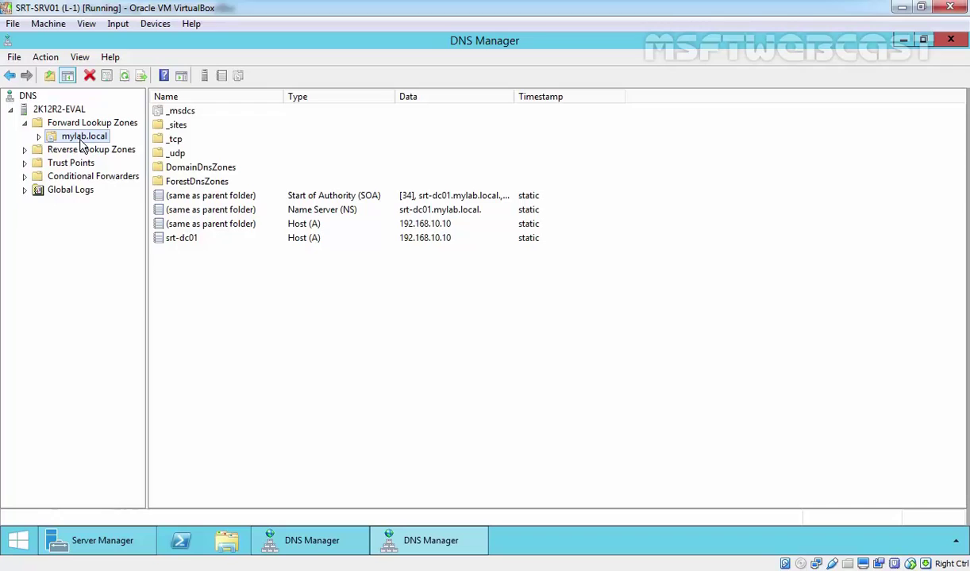
right_click(79, 135)
left_click(119, 250)
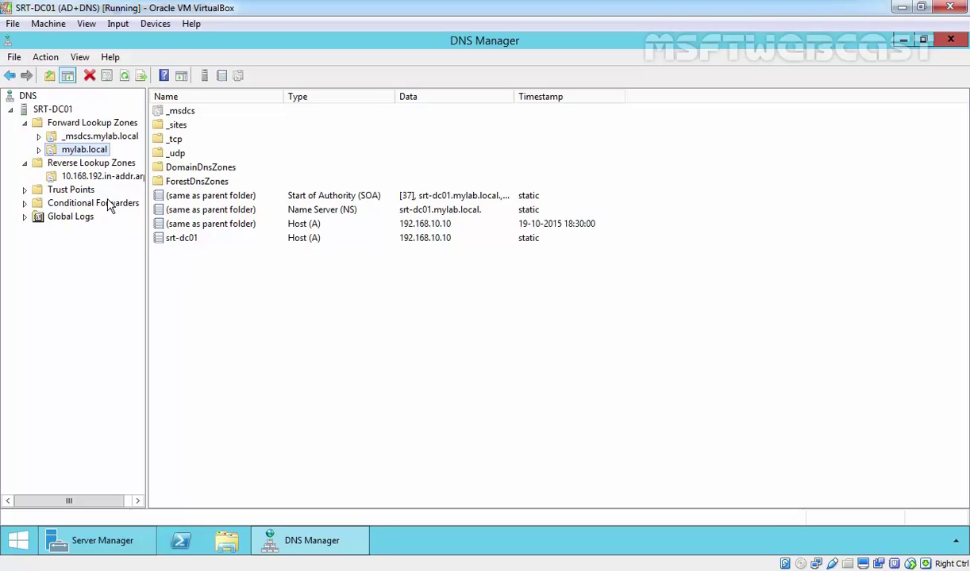
Step: Add host record www at 192.168.10.10 to mylab.local without a PTR record
right_click(234, 312)
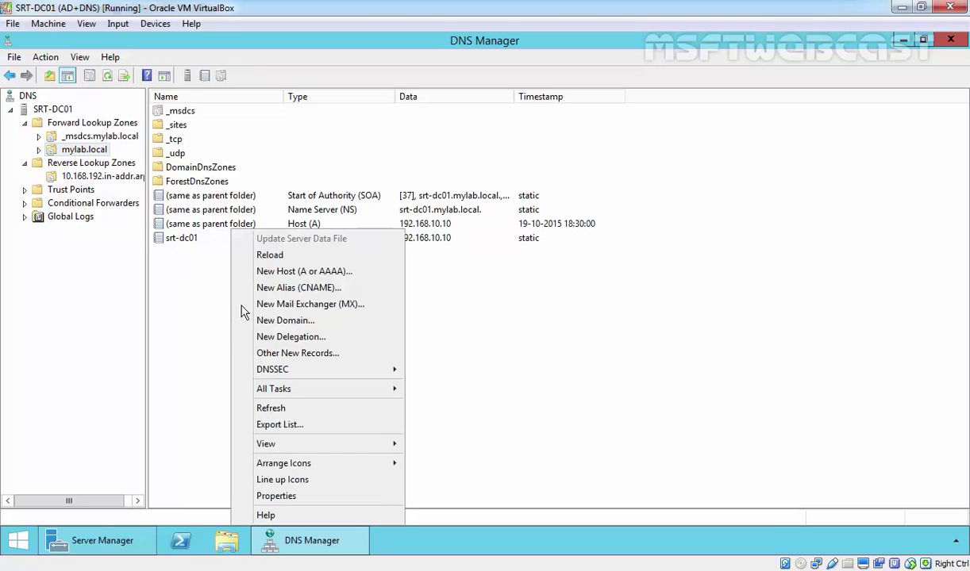
left_click(288, 271)
type("www")
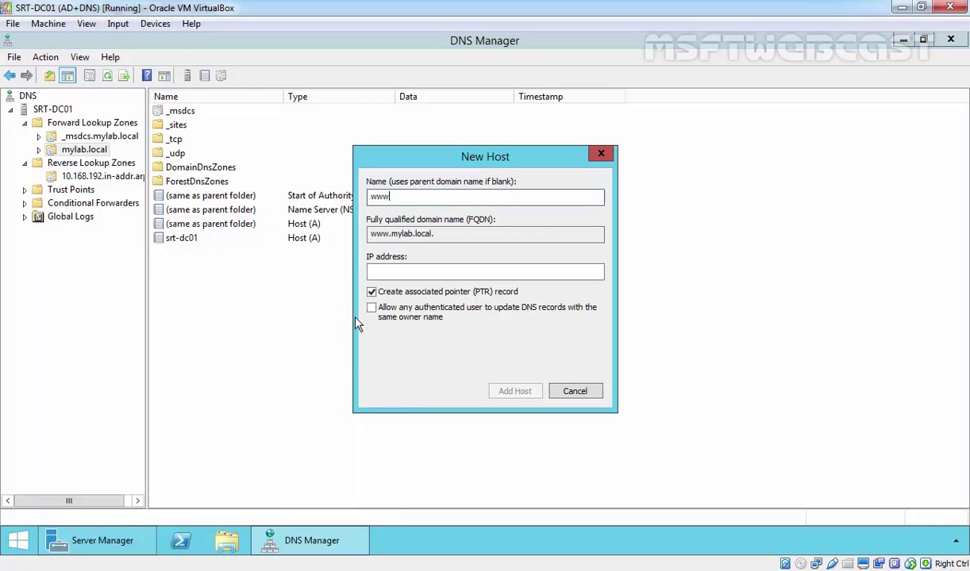
key("Tab")
type("19")
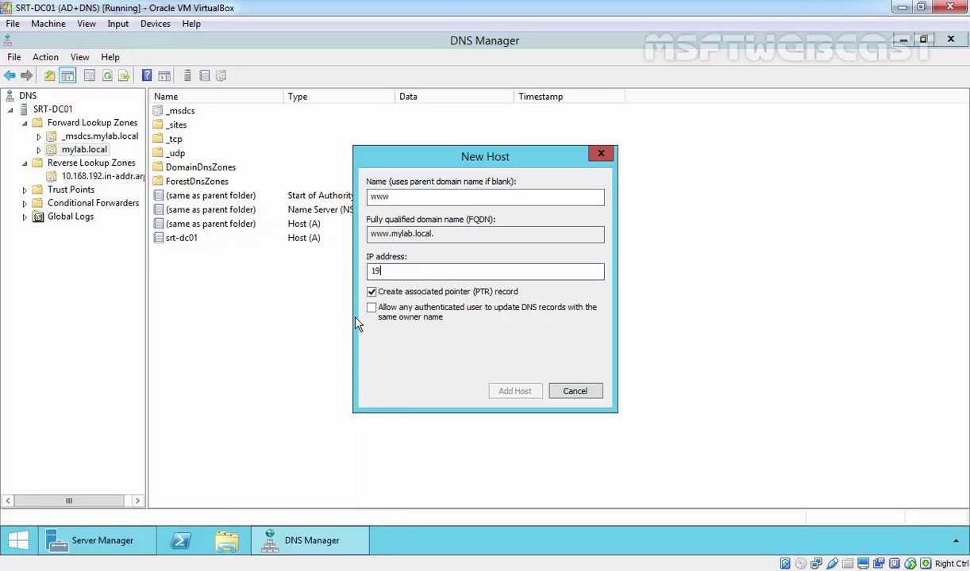
type("2.168.10.10")
left_click(435, 293)
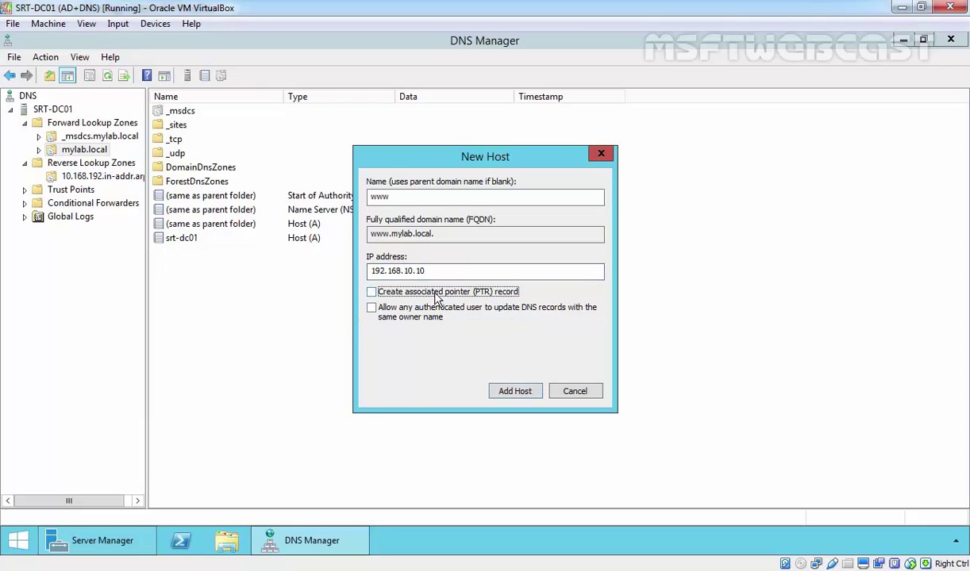
left_click(512, 392)
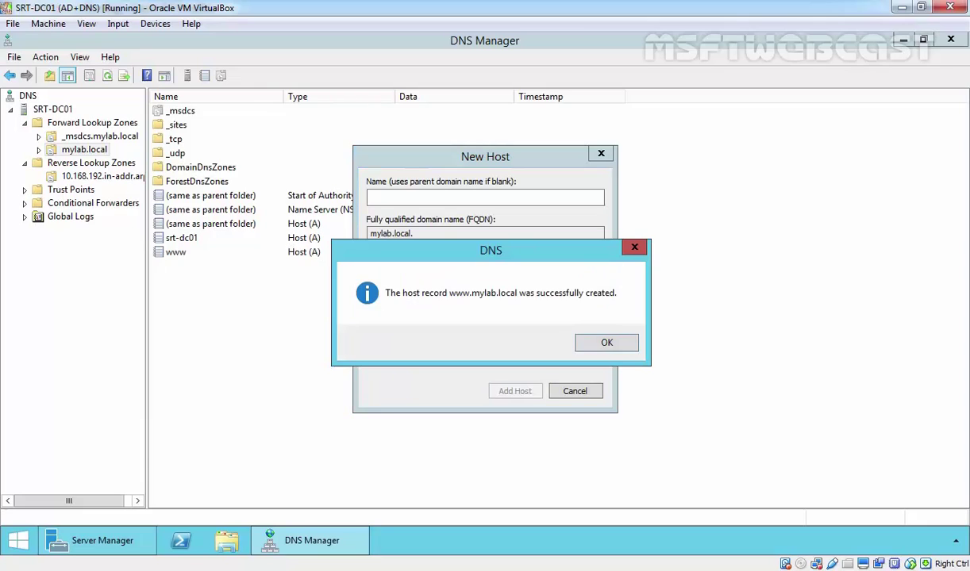
left_click(607, 342)
left_click(594, 397)
Step: Refresh both zones and verify SOA serial 38 and the replicated www record on the secondary
right_click(388, 232)
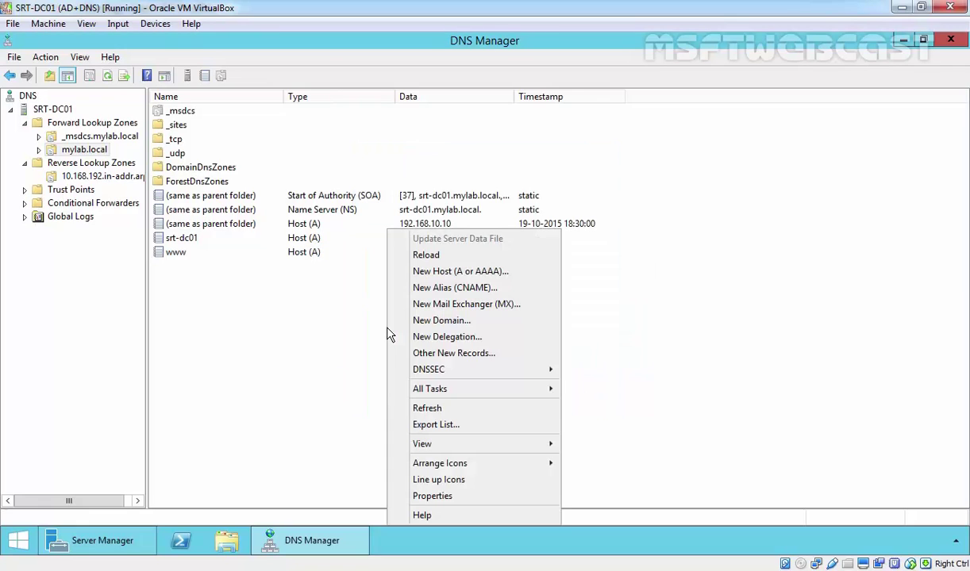
left_click(429, 410)
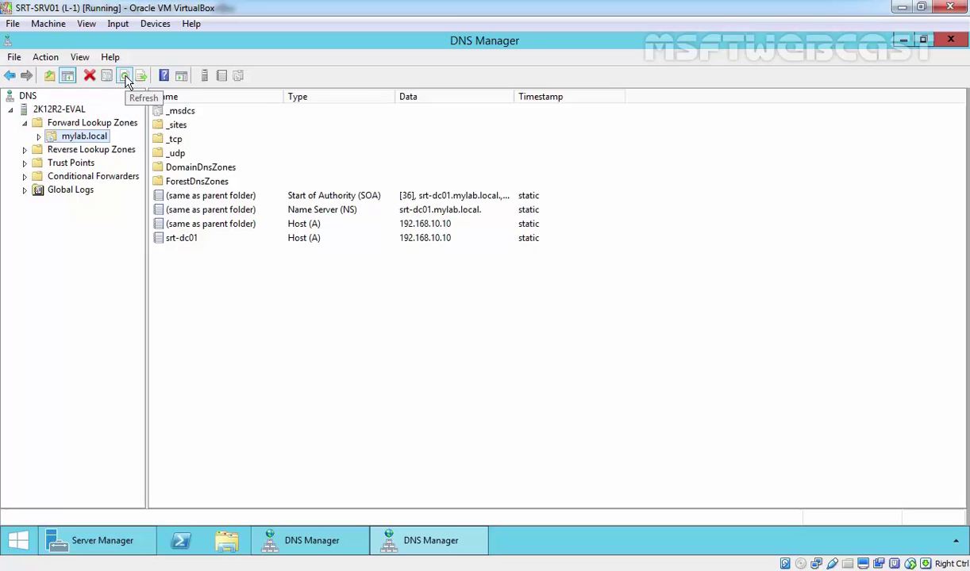
left_click(125, 76)
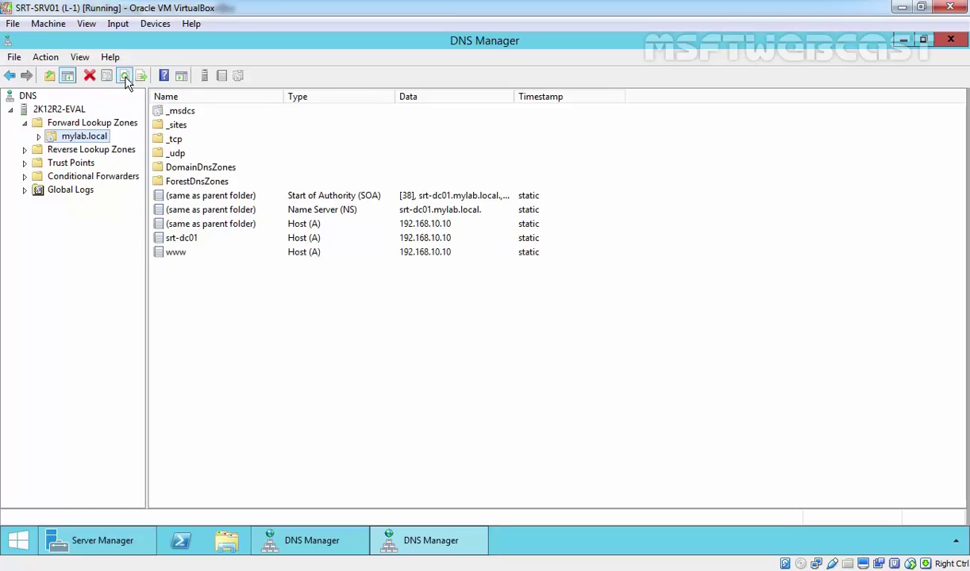
left_click(386, 195)
left_click(185, 255)
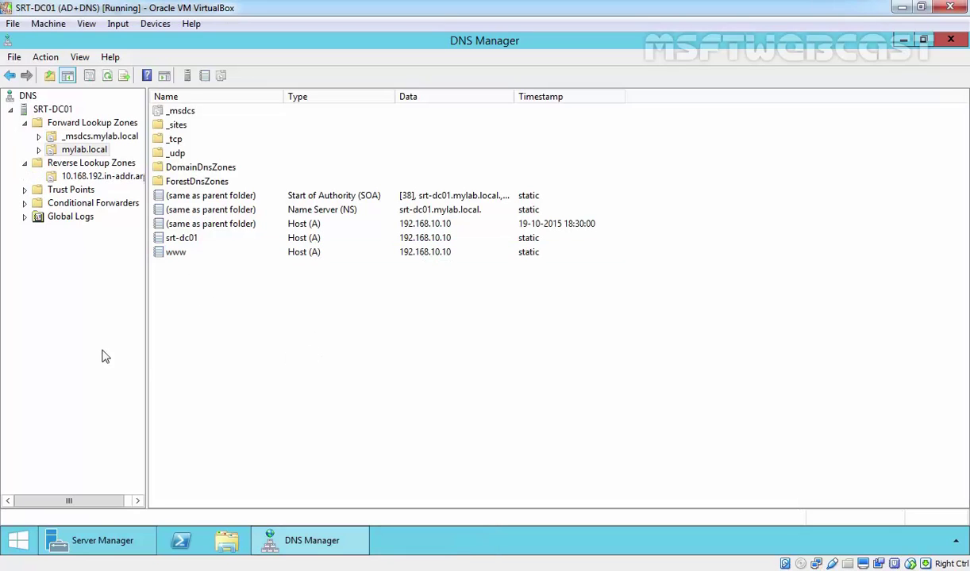
Step: Delete the www host record on SRT-DC01, refresh the zone, and confirm SOA serial 39
right_click(165, 252)
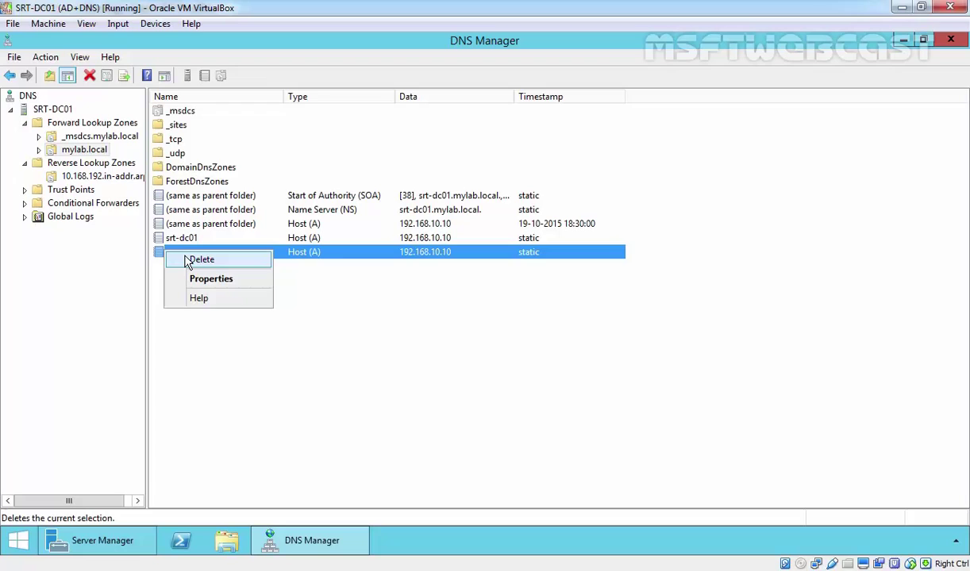
left_click(201, 260)
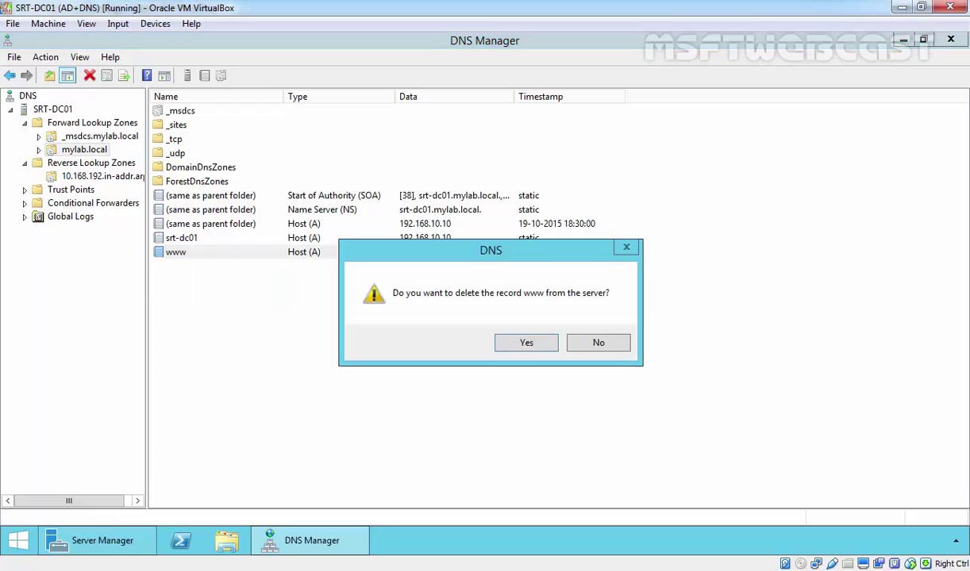
left_click(528, 345)
right_click(230, 315)
left_click(282, 407)
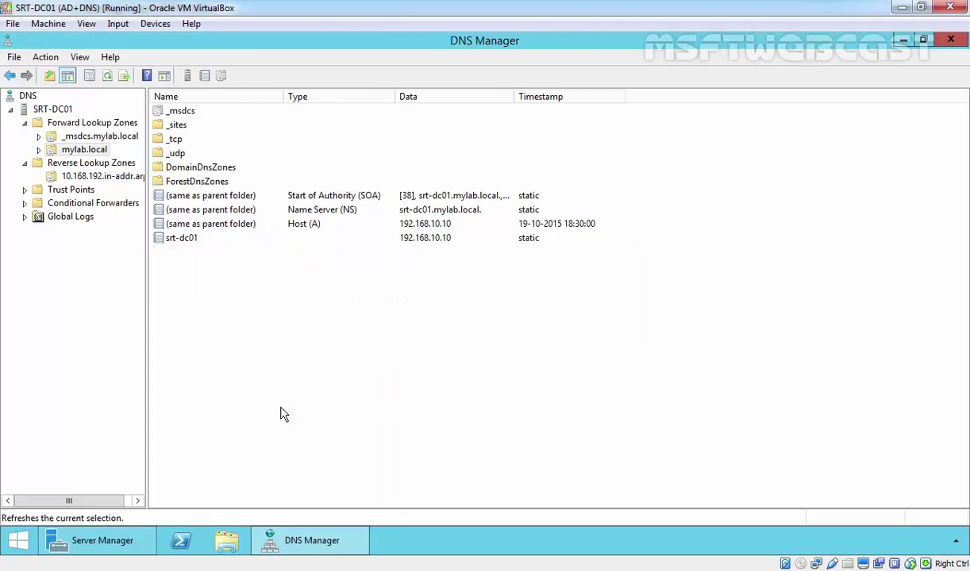
left_click(395, 197)
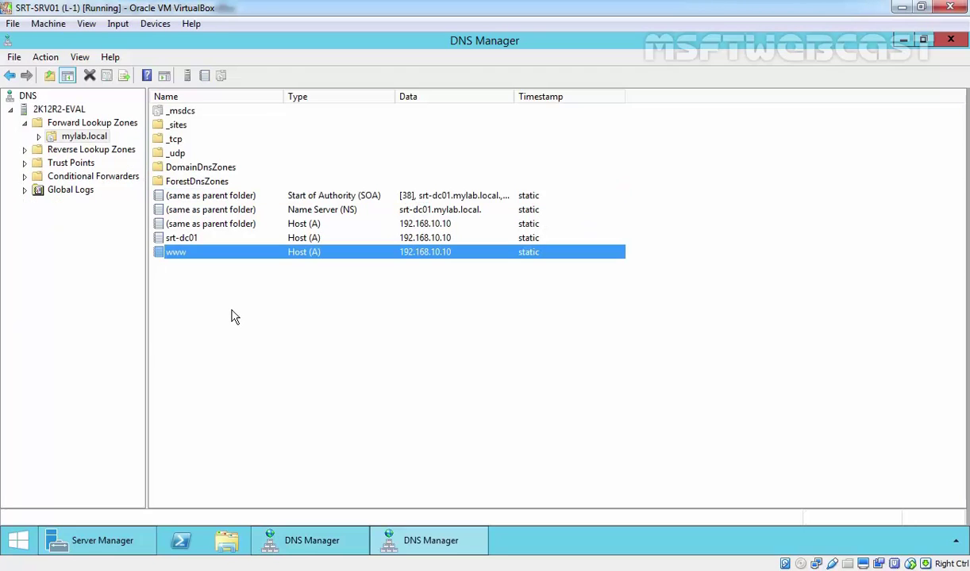
Step: Refresh the secondary mylab.local on SRT-SRV01 and verify www is gone with serial 39
right_click(227, 299)
left_click(268, 356)
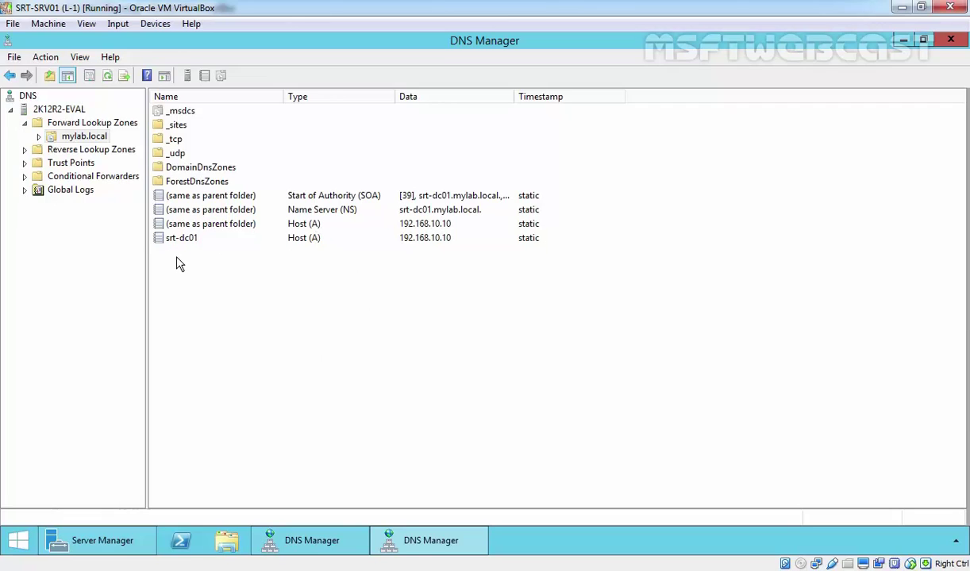
left_click(409, 199)
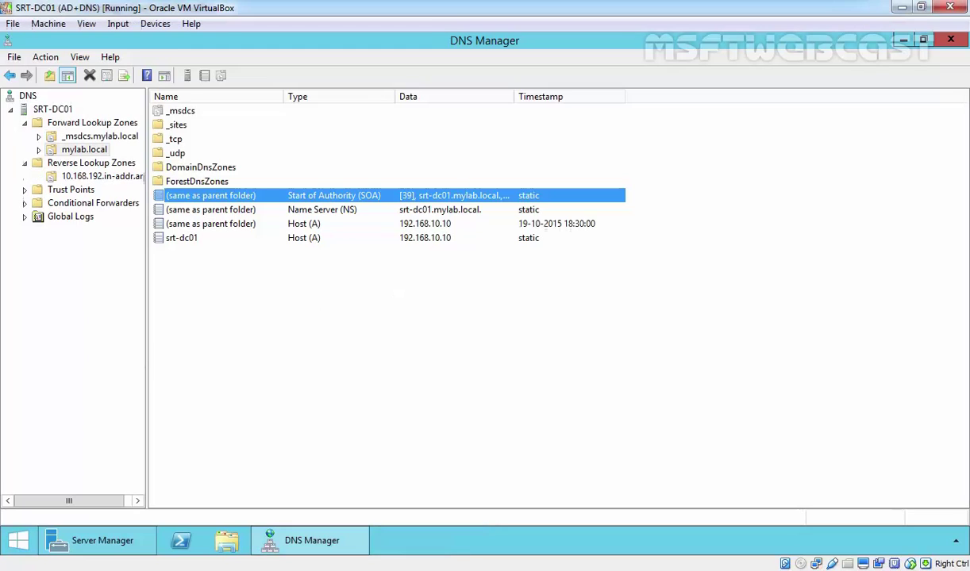
left_click(95, 146)
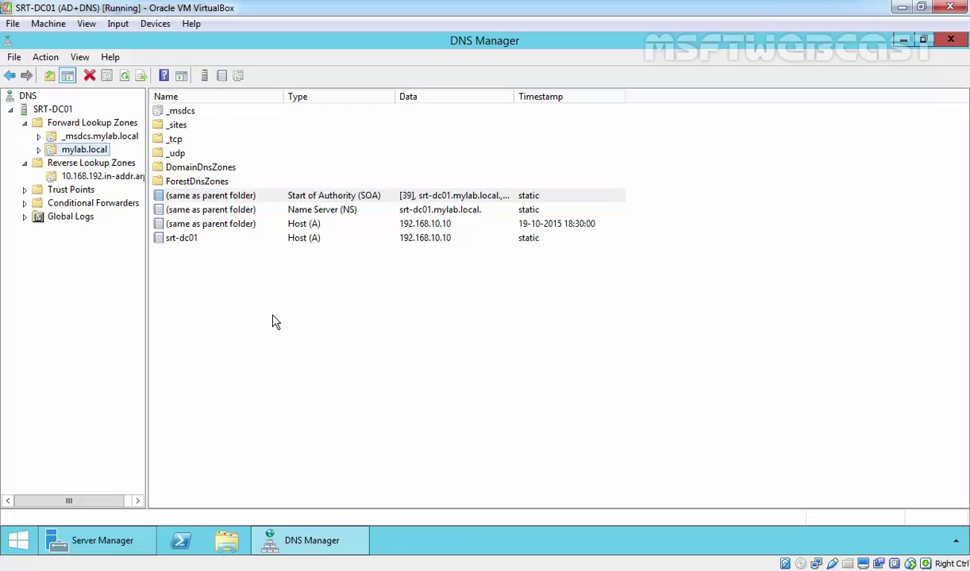